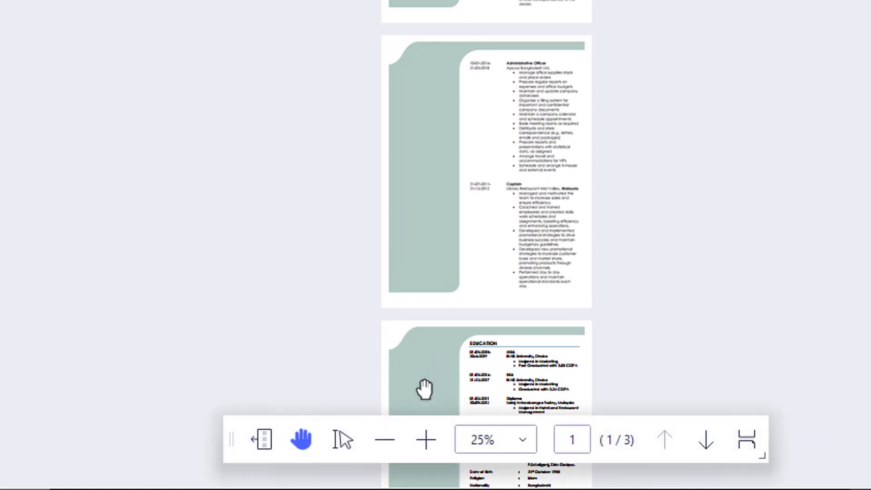
Zoom the CV out to 10% and back in to a readable size.
left_click(394, 450)
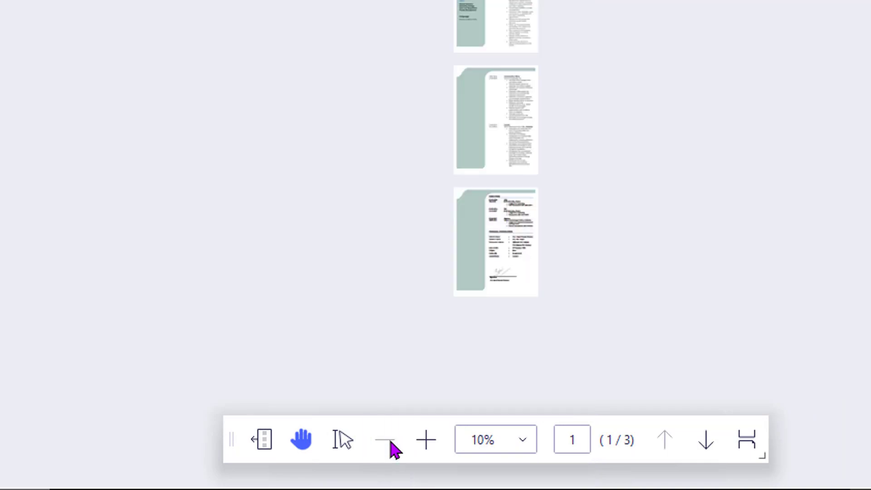
left_click(424, 443)
left_click(387, 446)
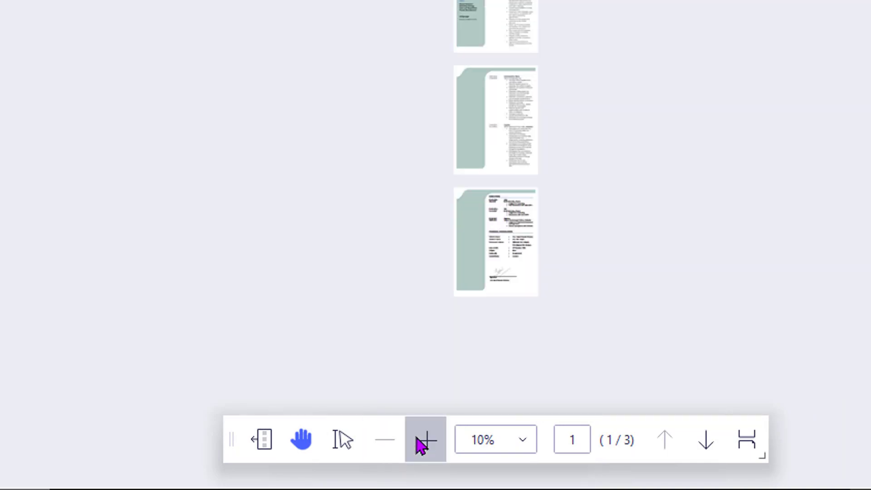
left_click(422, 445)
left_click(421, 446)
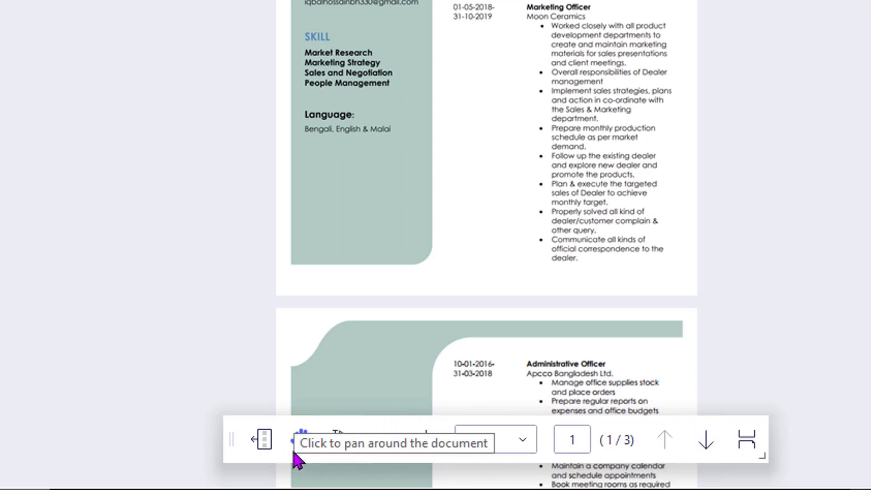
Collapse the floating page view toolbar and expand it again, then enlarge the first page.
left_click(267, 452)
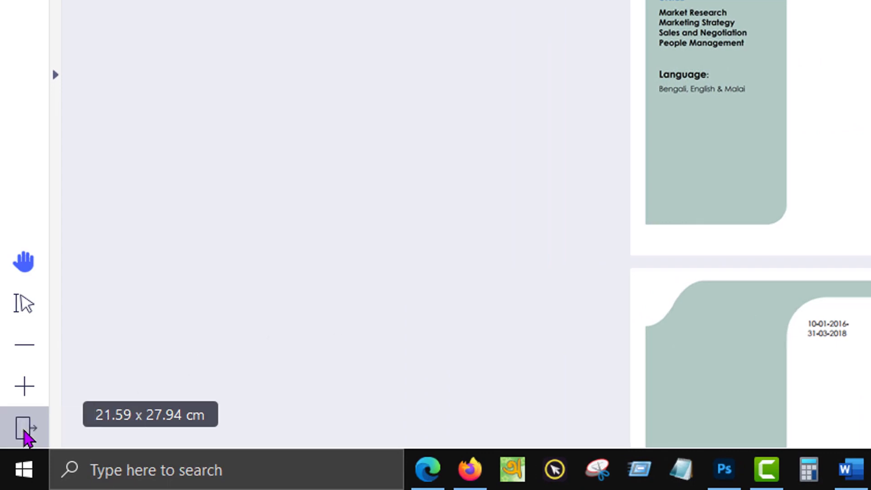
left_click(24, 427)
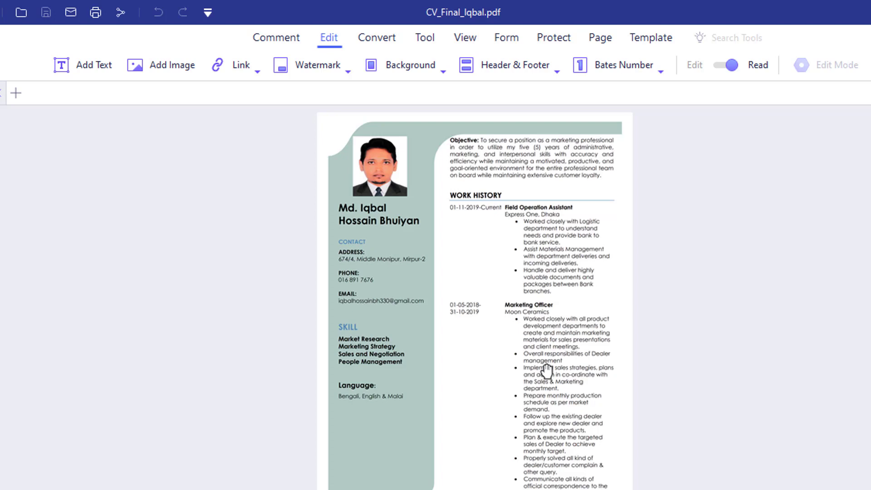
key("ctrl+equal")
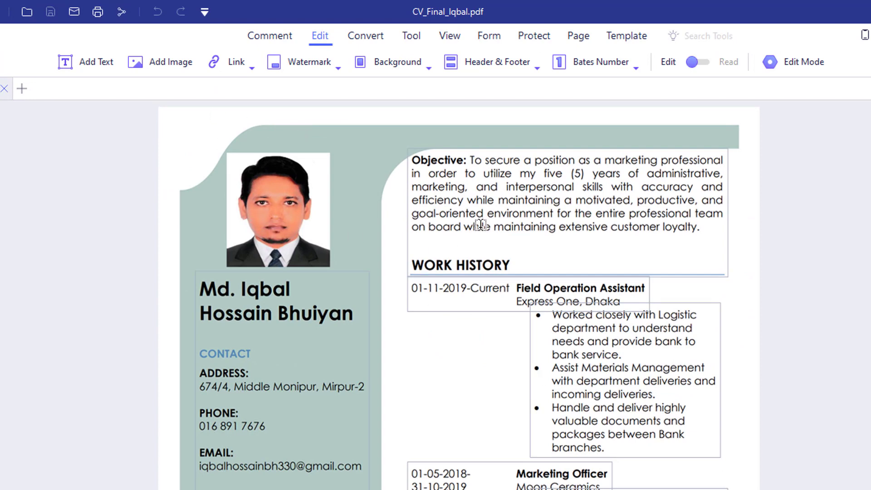
Delete the whole Objective paragraph from the first page and undo the deletion.
left_click(93, 63)
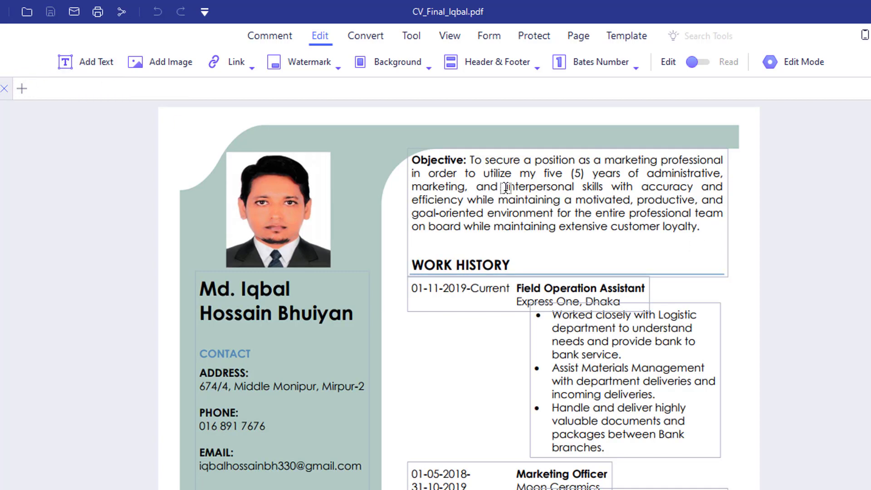
left_click(426, 160)
left_click_drag(412, 160, 706, 234)
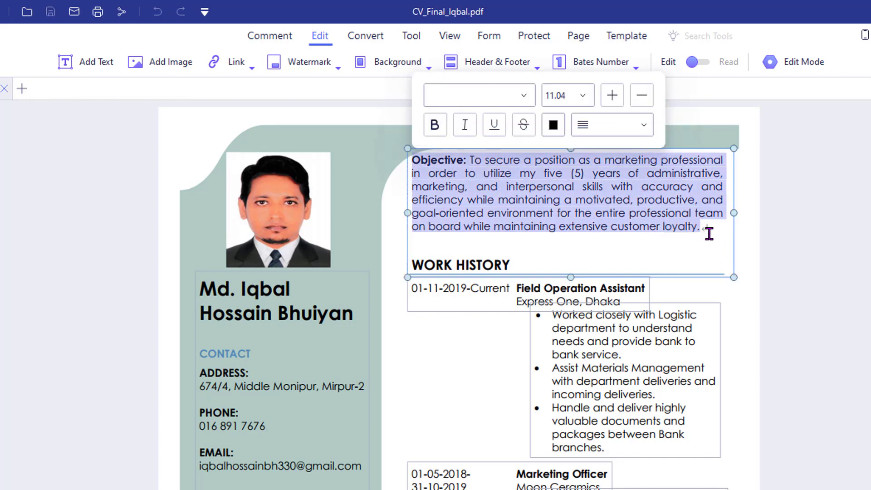
key("Delete")
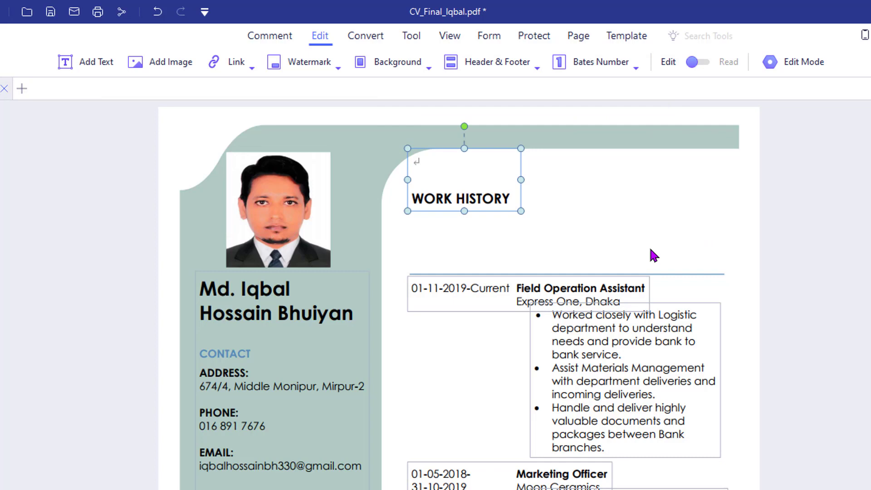
key("ctrl+z")
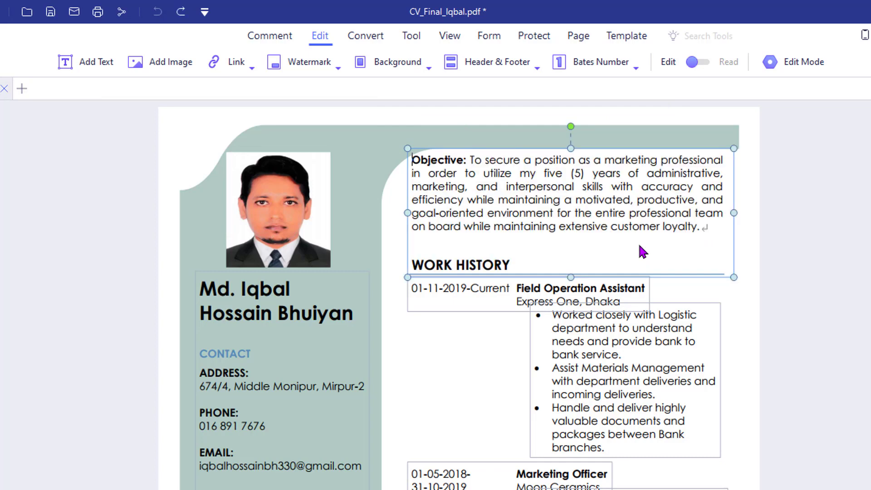
Make the Objective paragraph bold and undo the formatting.
left_click_drag(469, 159, 703, 227)
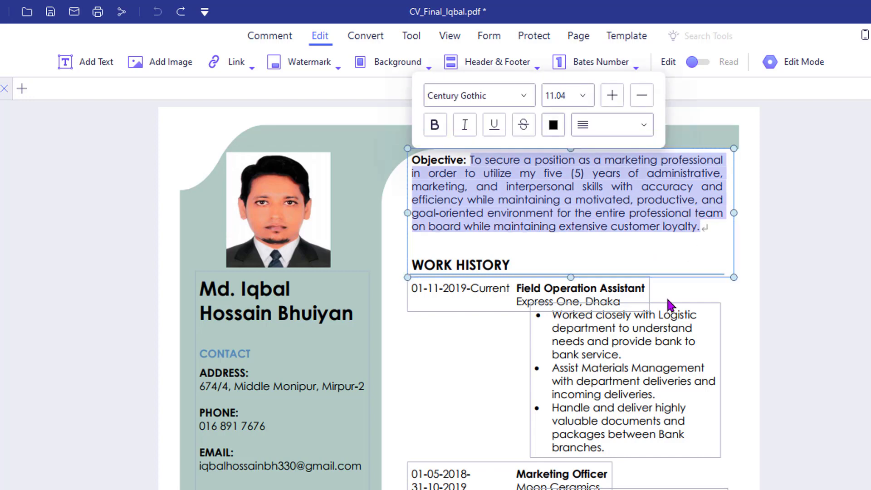
left_click(554, 190)
left_click_drag(694, 224, 413, 162)
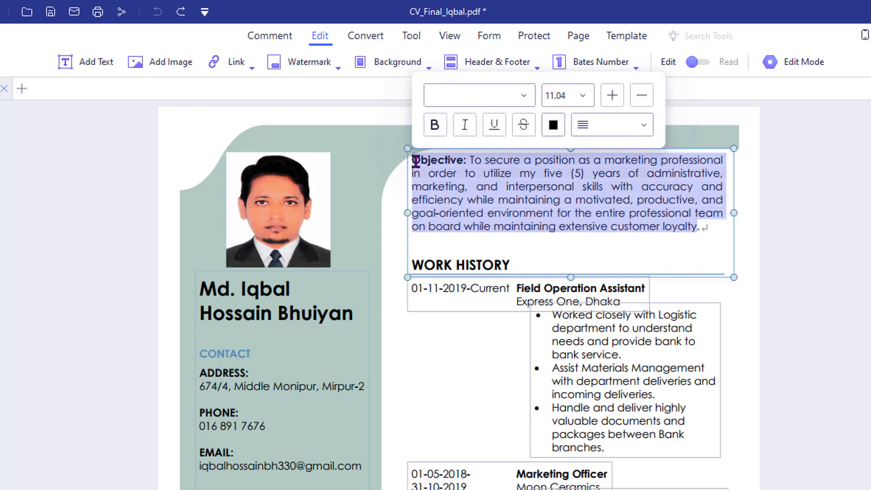
left_click(436, 125)
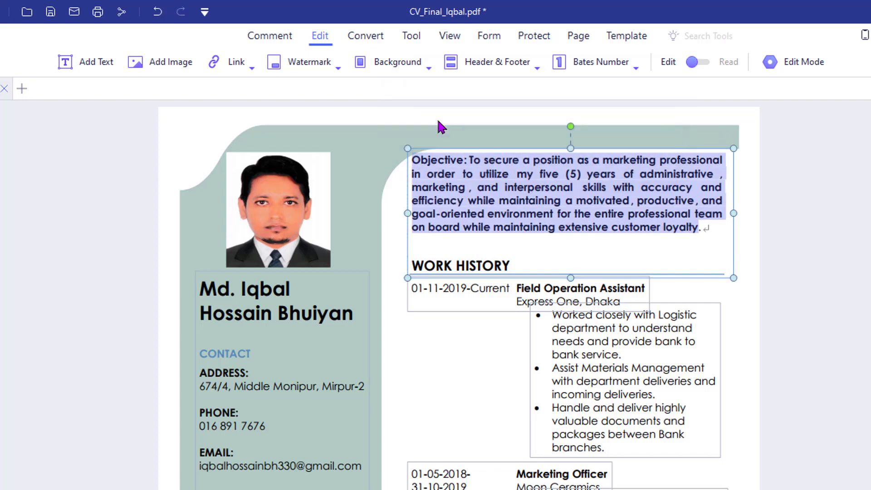
key("ctrl+z")
Replace the Objective text from "o secure" through "years" with "bdfhgfjk,m.k" and undo the last two characters.
left_click_drag(472, 161, 624, 178)
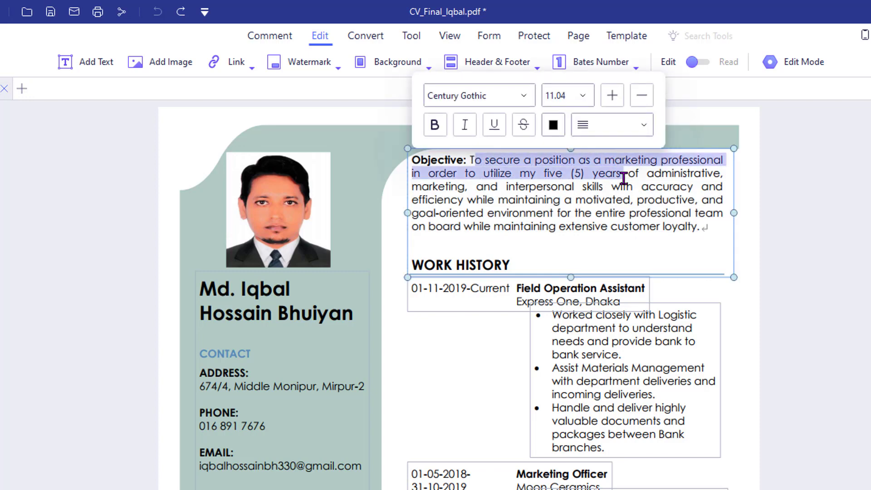
key("Delete")
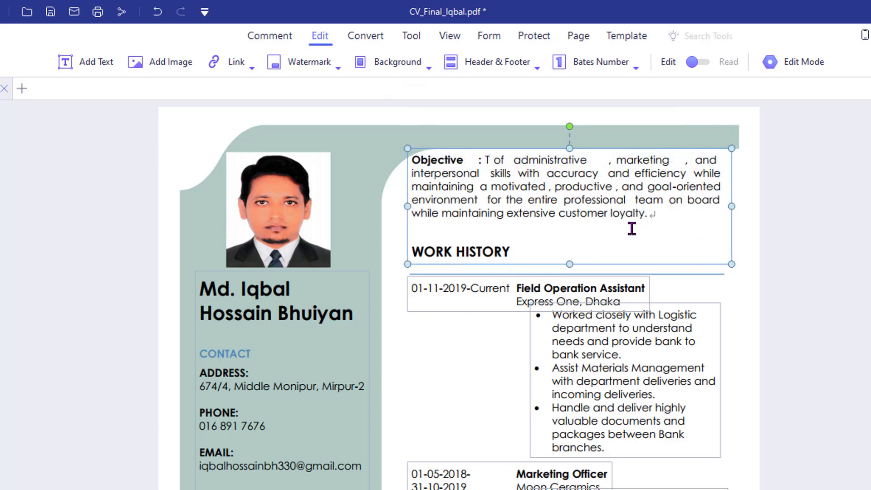
type("bdfhgfjk,m.k")
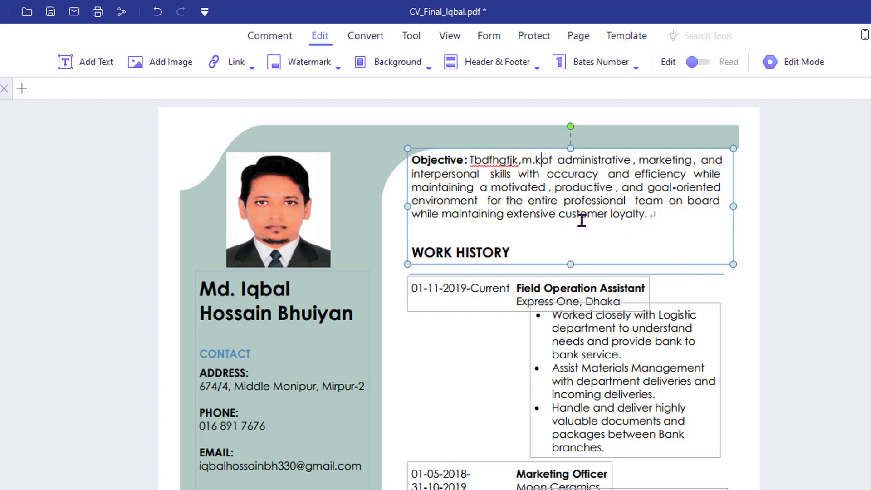
key("ctrl+z")
key("ctrl+z")
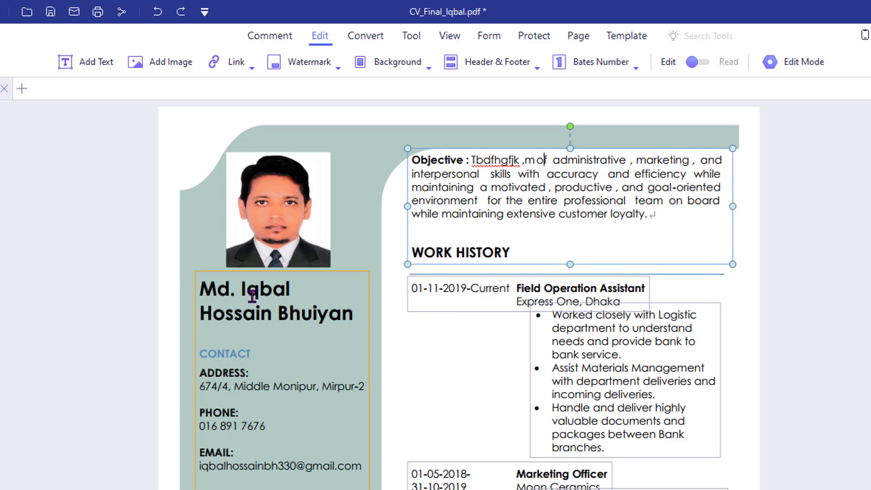
Replace the name heading above the contact details with the new applicant's full name.
left_click(252, 296)
left_click_drag(202, 286, 354, 313)
type("Md")
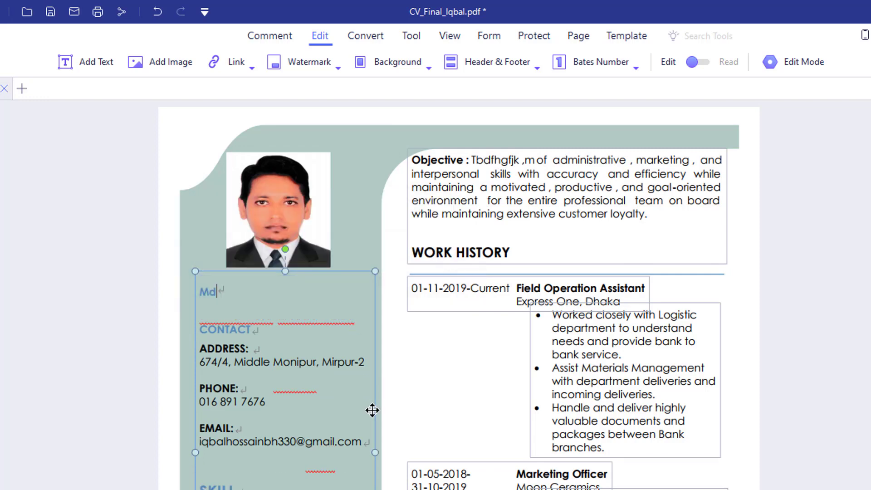
type(". Tanvir Rahaman")
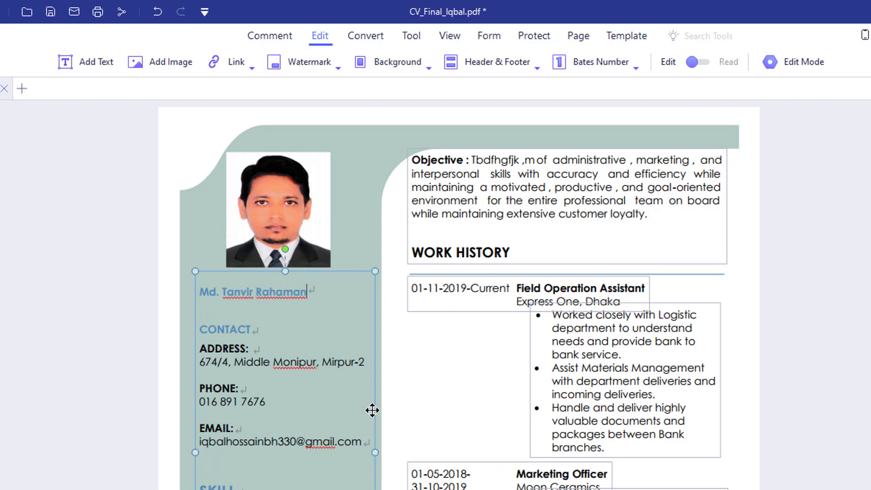
Increase the font size of the new name heading to 22.
left_click(205, 287, "shift")
left_click(198, 291, "shift")
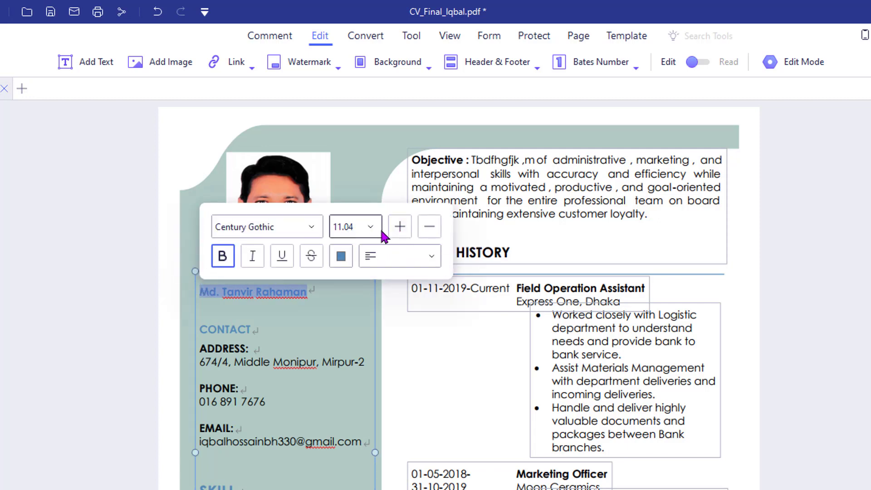
left_click(399, 228)
left_click(401, 232)
left_click(399, 230)
left_click(399, 229)
left_click(400, 230)
left_click(400, 230)
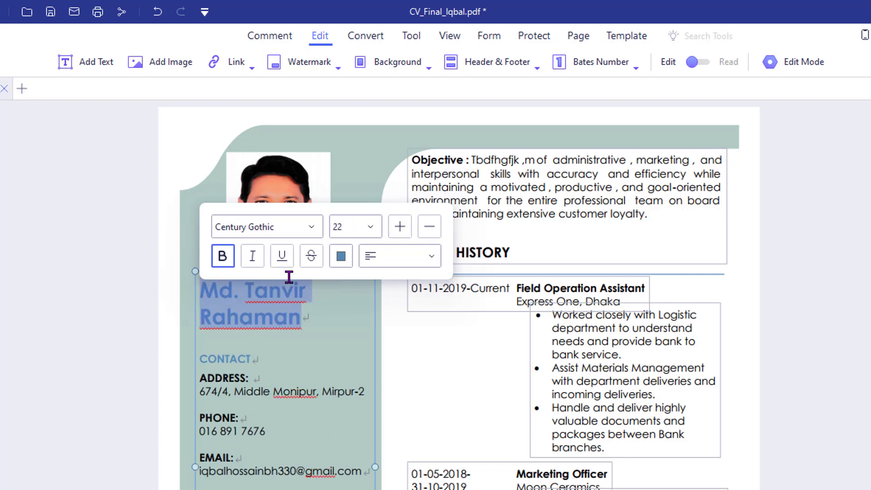
Keep the name heading bold and set its text colour to black.
left_click(223, 262)
left_click(223, 261)
left_click(343, 257)
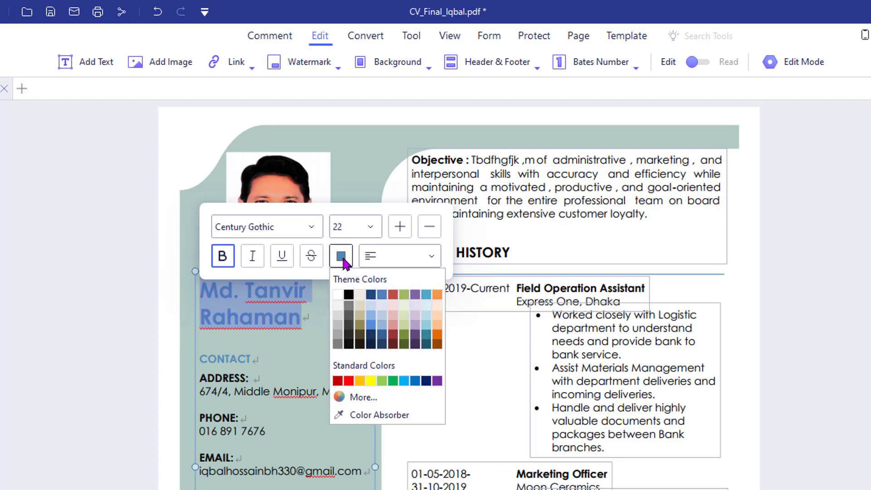
left_click(349, 294)
left_click(326, 301)
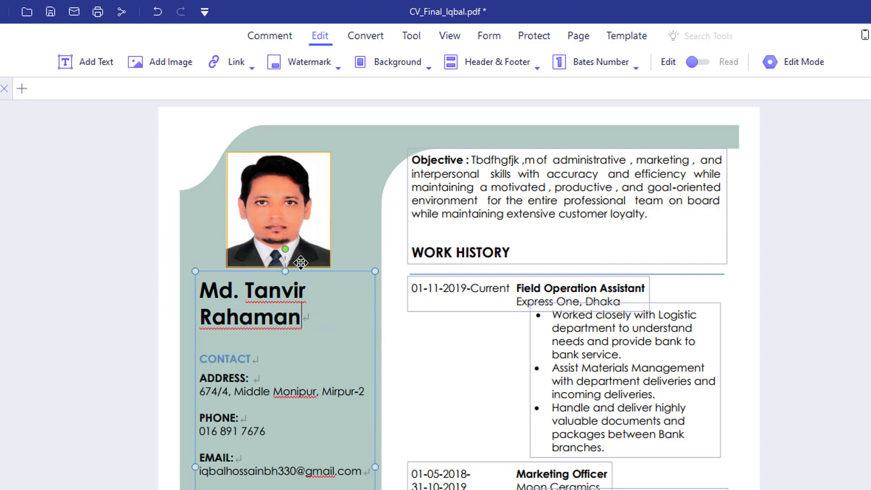
Insert the new portrait photo from a folder on the Tanvir Academy (F:) drive onto the first page.
left_click(288, 206)
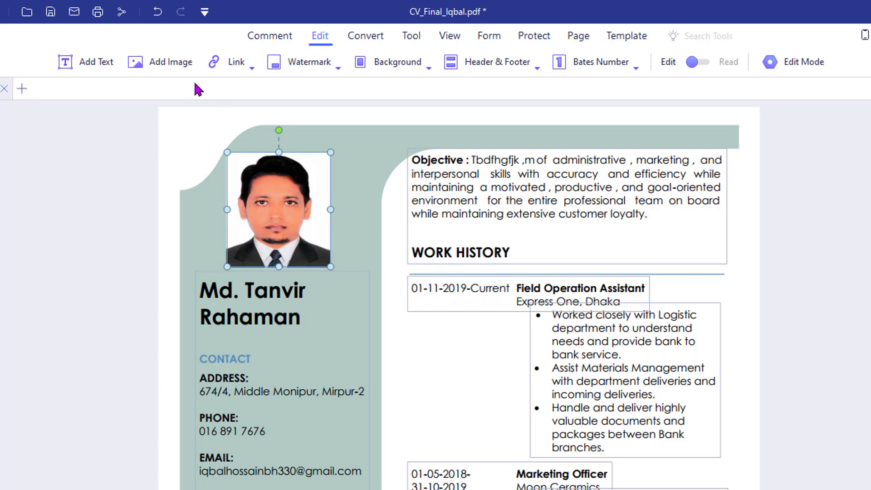
left_click(176, 62)
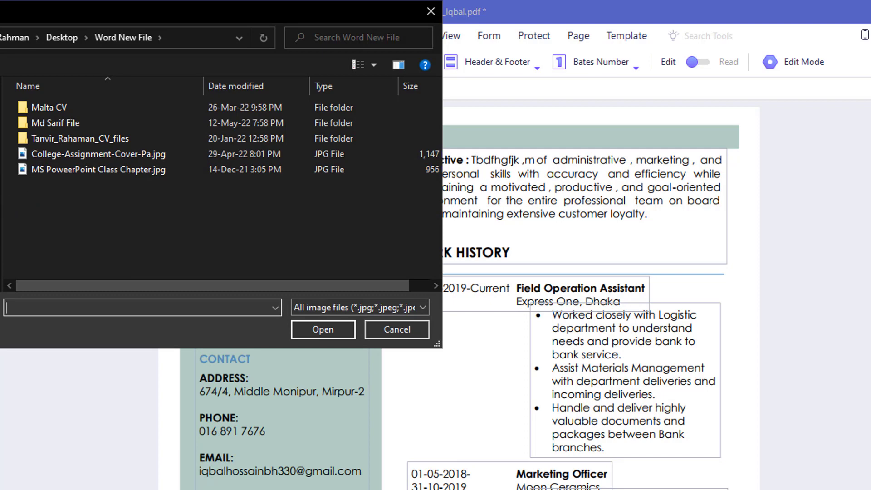
left_click(1, 236)
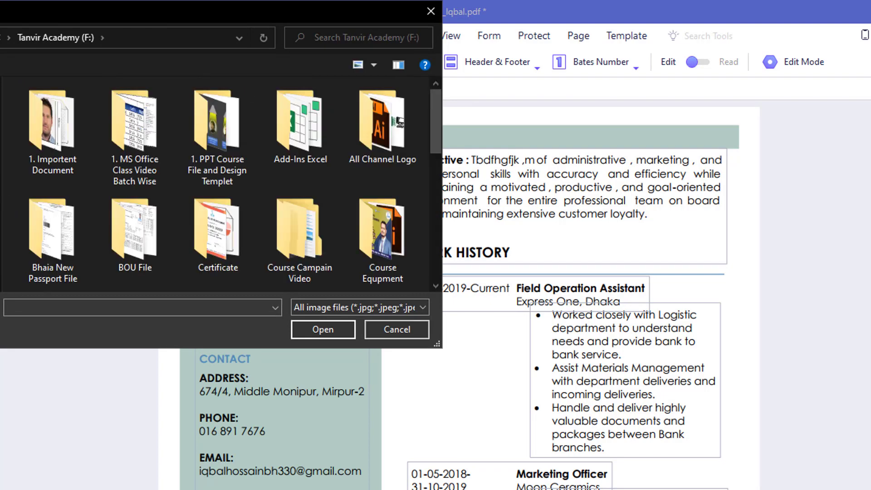
scroll(142, 175, "down", 3)
double_click(141, 175)
double_click(135, 202)
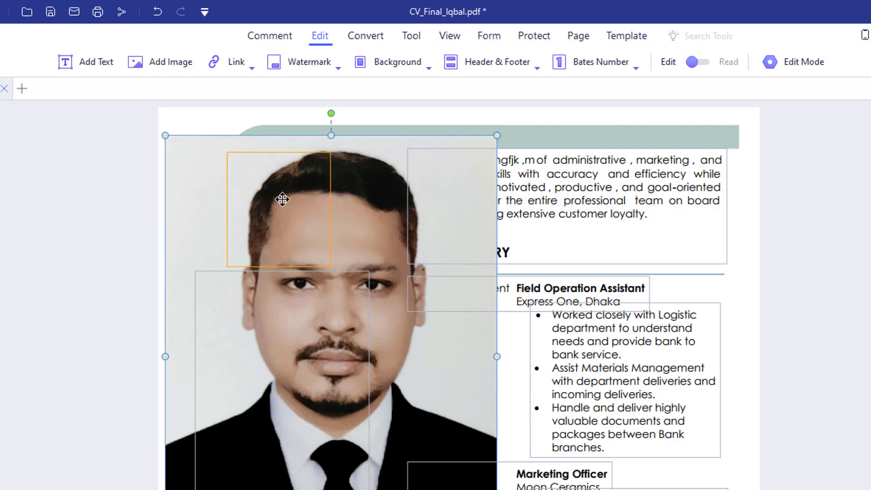
Replace the old portrait above the name with the new photo, scaled down to fit the same spot.
left_click_drag(496, 489, 252, 280)
left_click_drag(217, 205, 340, 249)
left_click(286, 209)
key("Delete")
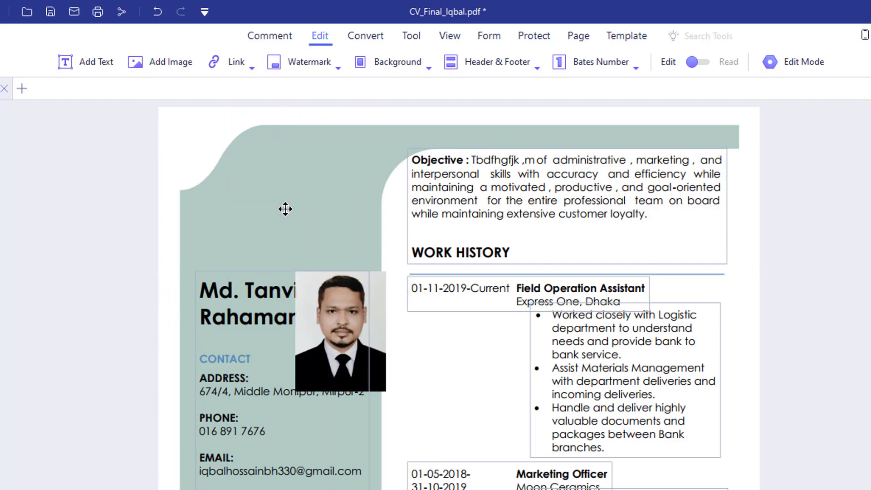
left_click_drag(321, 301, 269, 206)
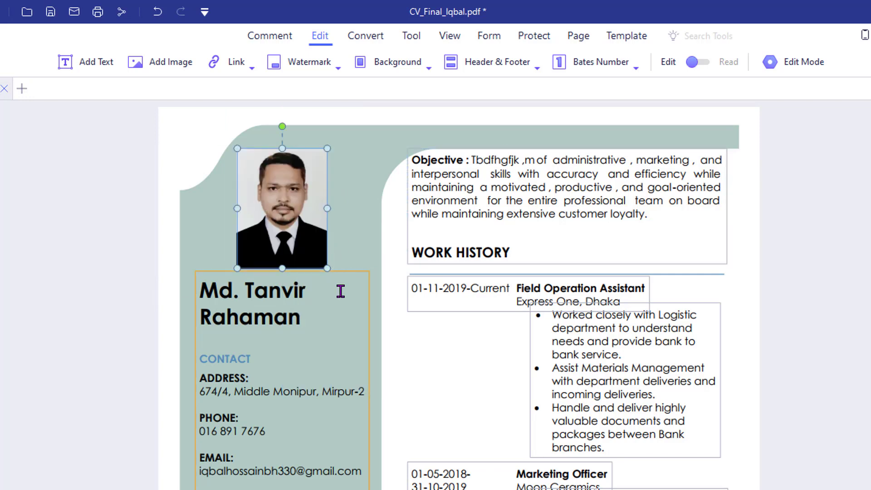
left_click(366, 222)
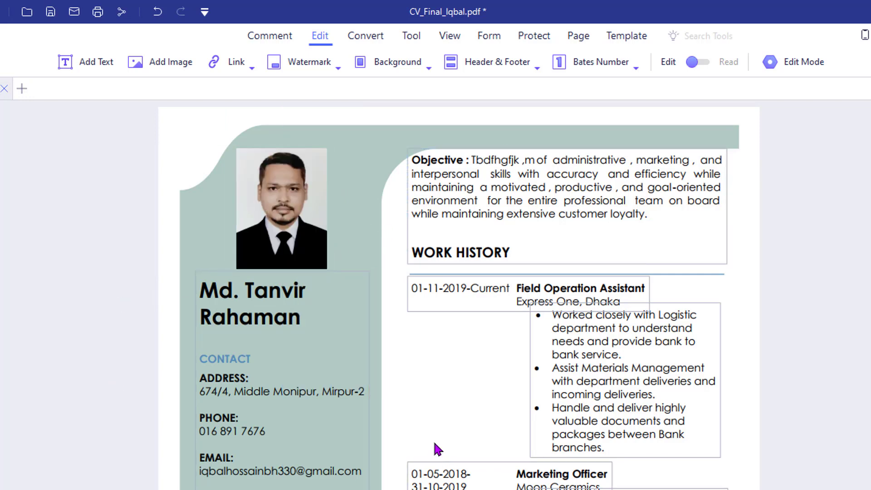
scroll(435, 444, "down", 1)
scroll(434, 445, "down", 2)
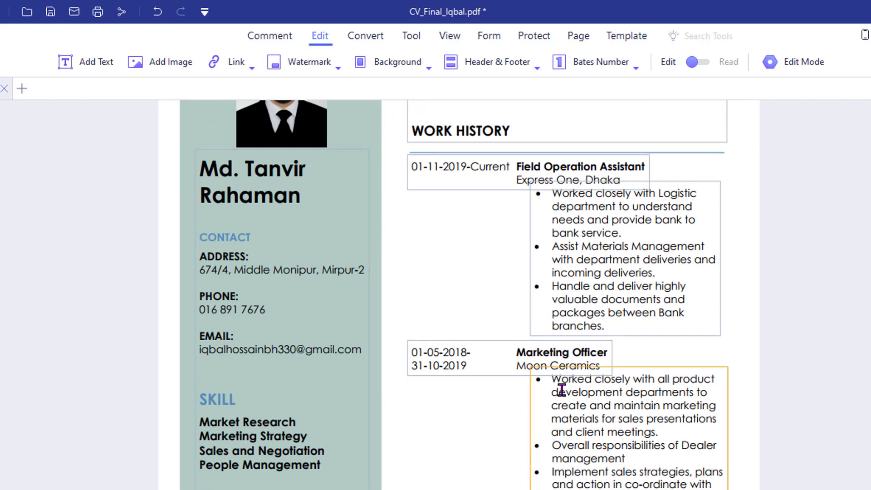
scroll(561, 385, "down", 2)
scroll(561, 398, "up", 4)
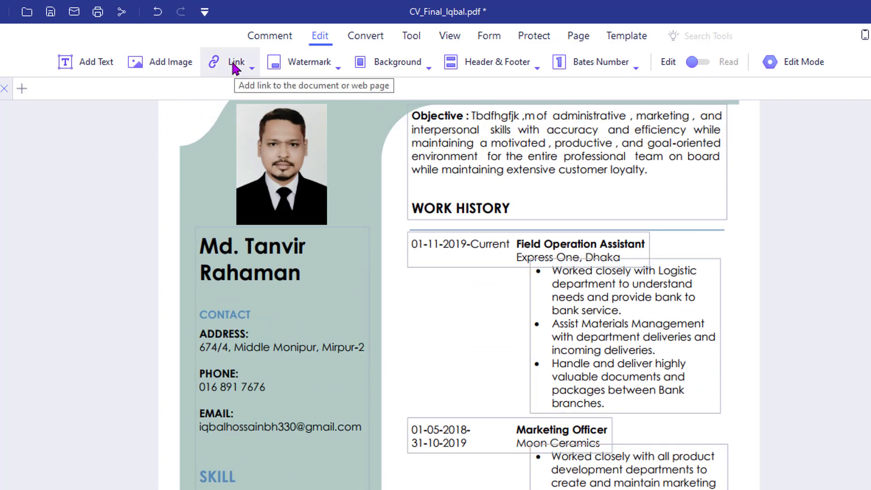
scroll(301, 404, "down", 1)
scroll(302, 404, "down", 3)
scroll(356, 404, "up", 2)
double_click(330, 329)
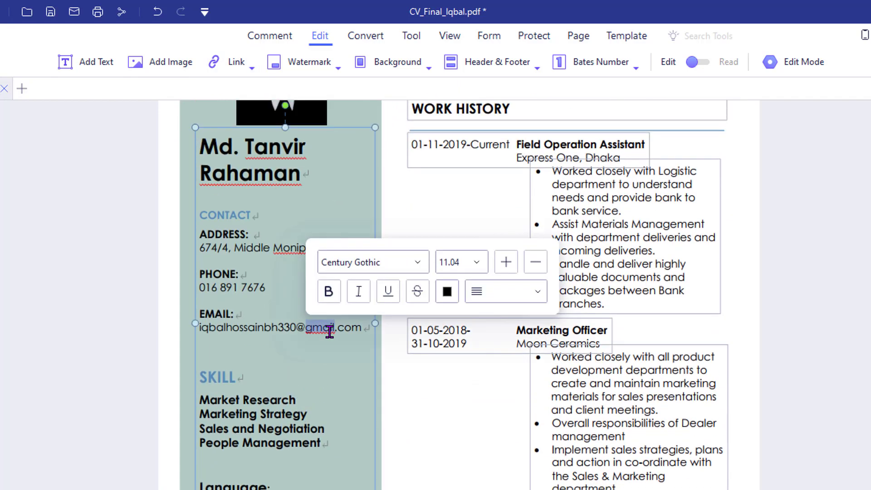
triple_click(330, 331)
left_click(276, 342)
left_click(217, 345)
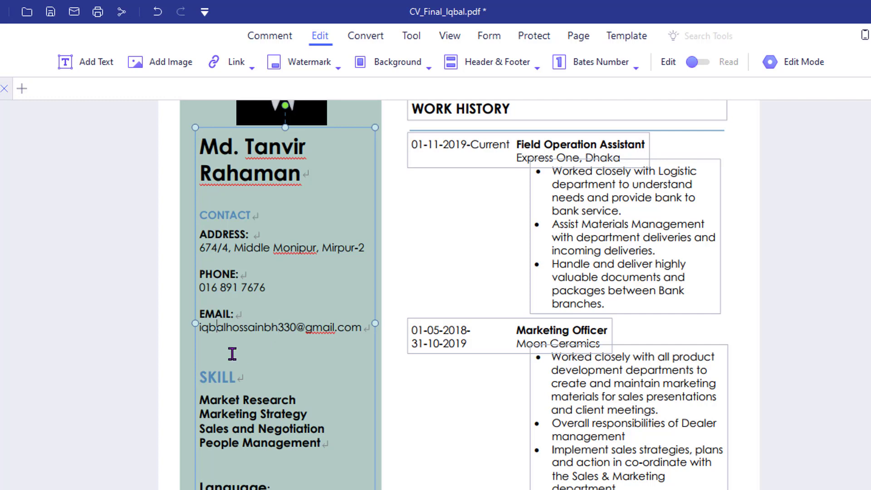
left_click(83, 63)
left_click(200, 335)
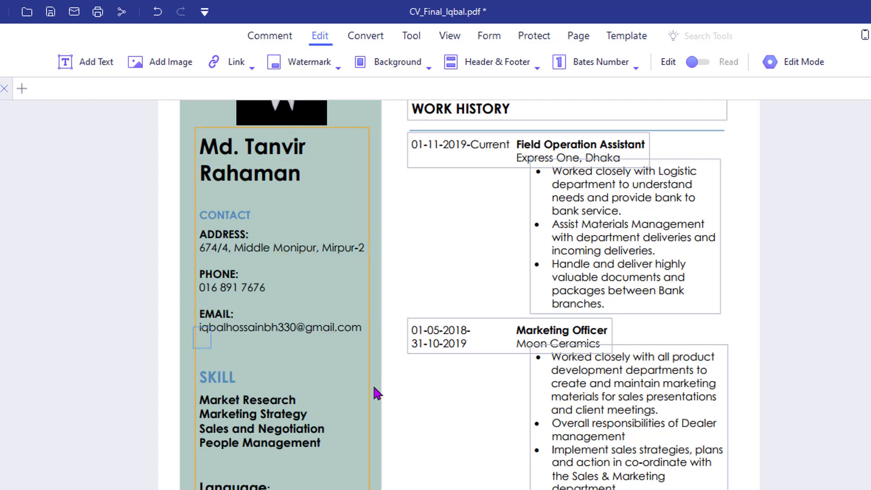
type("Website")
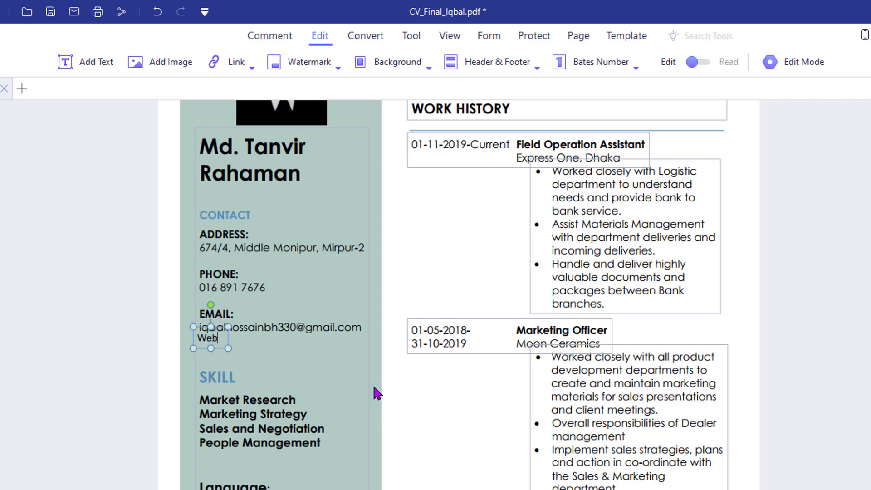
type(": www.tanviracademy")
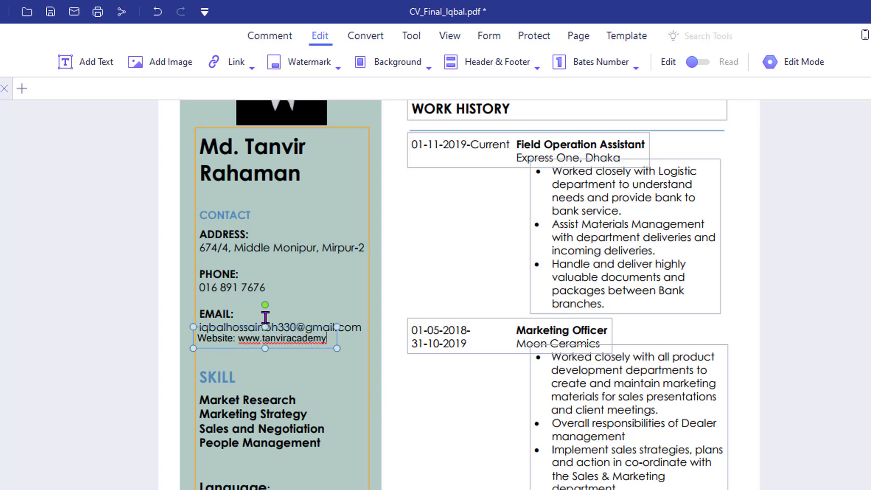
Move the website text box down into the gap between the e-mail line and the SKILL heading.
left_click_drag(273, 326, 279, 343)
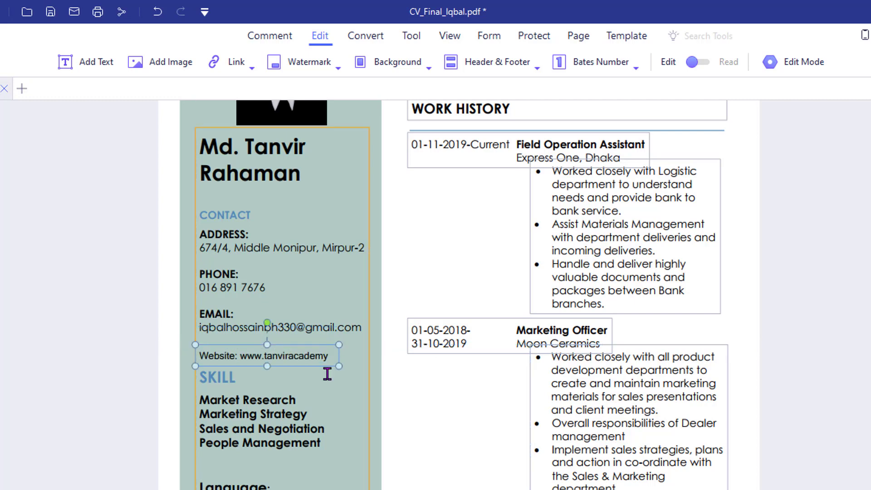
key("Up")
key("Up")
key("Up")
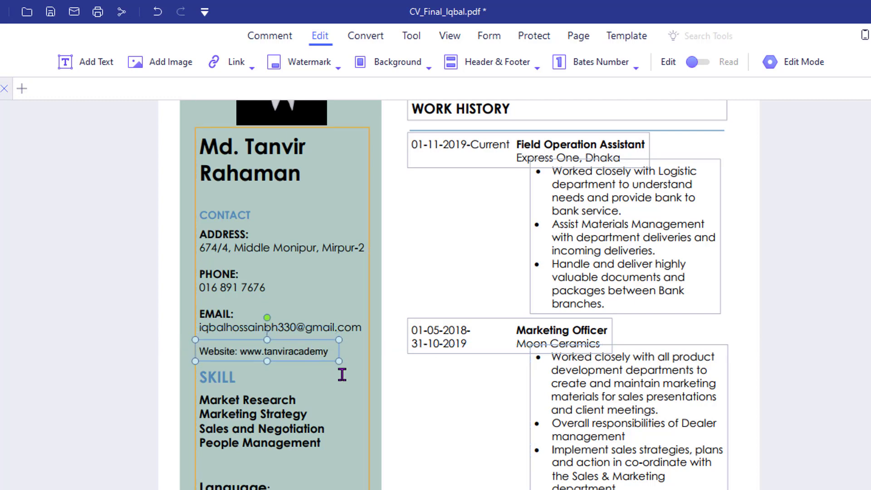
left_click(311, 325)
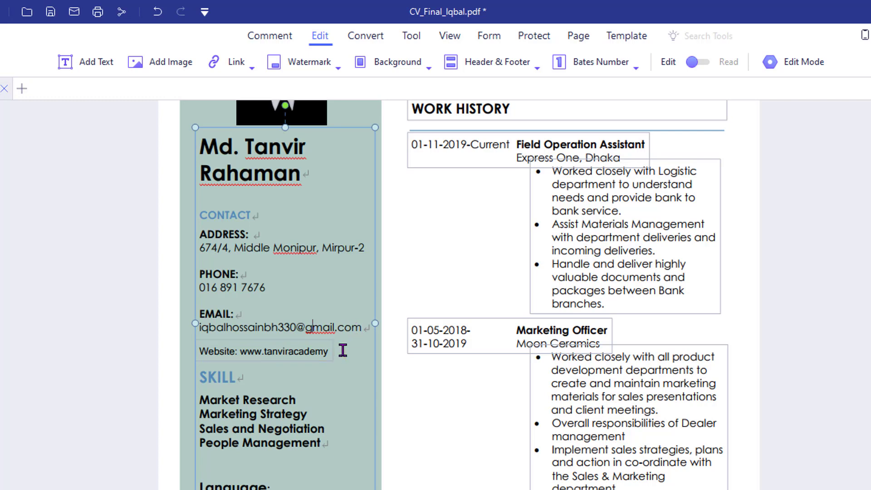
Start creating a new watermark template of the Image type.
left_click(322, 66)
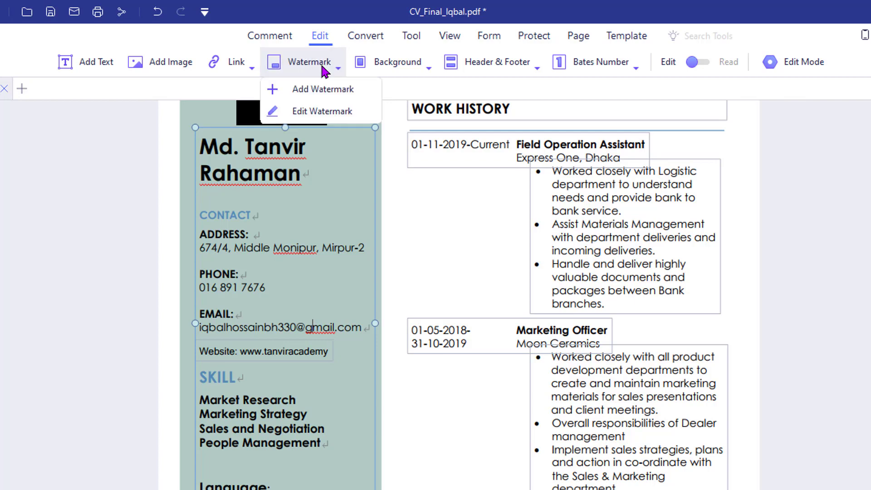
left_click(323, 91)
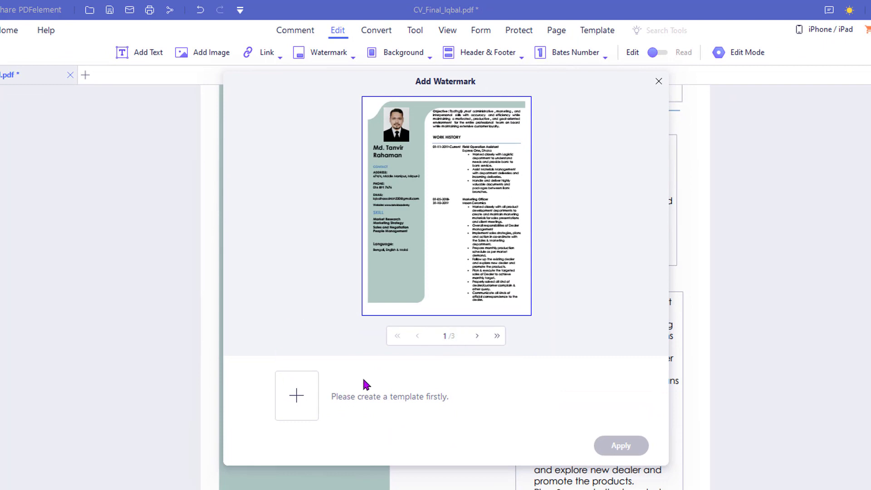
left_click(297, 398)
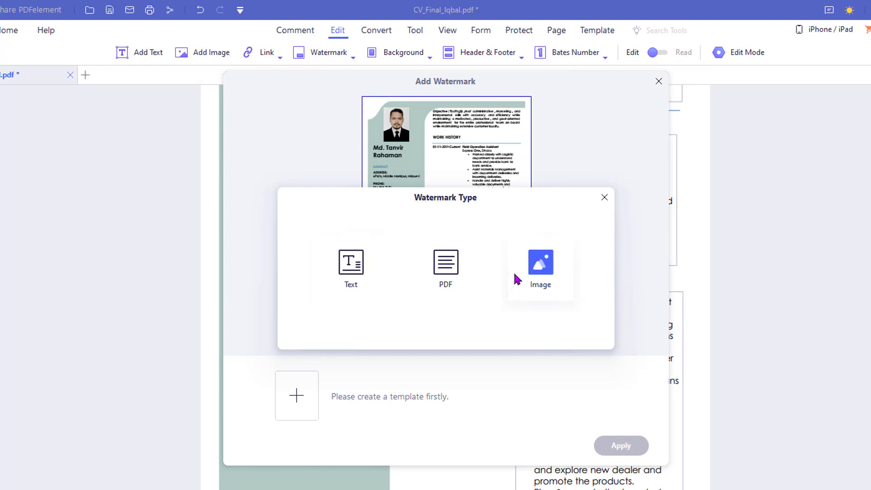
left_click(545, 271)
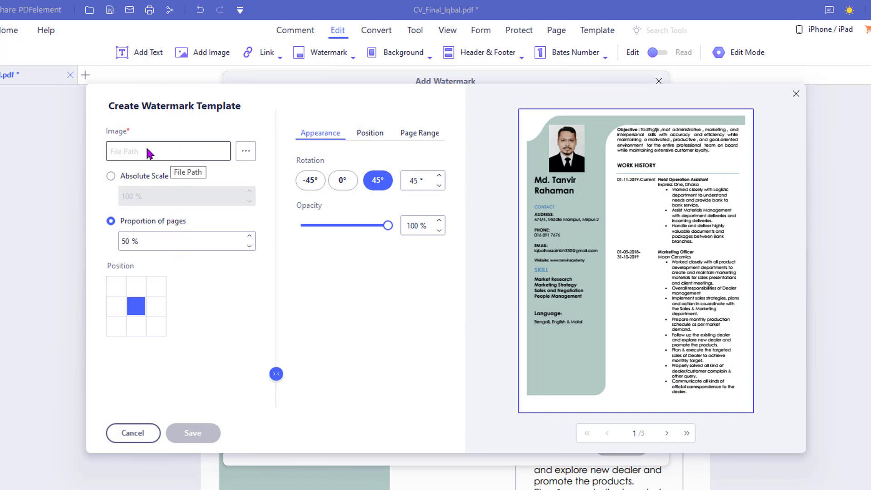
Load Tanvir_Academy.jpg from the All Picture folder on the G: drive as the watermark image.
left_click(245, 151)
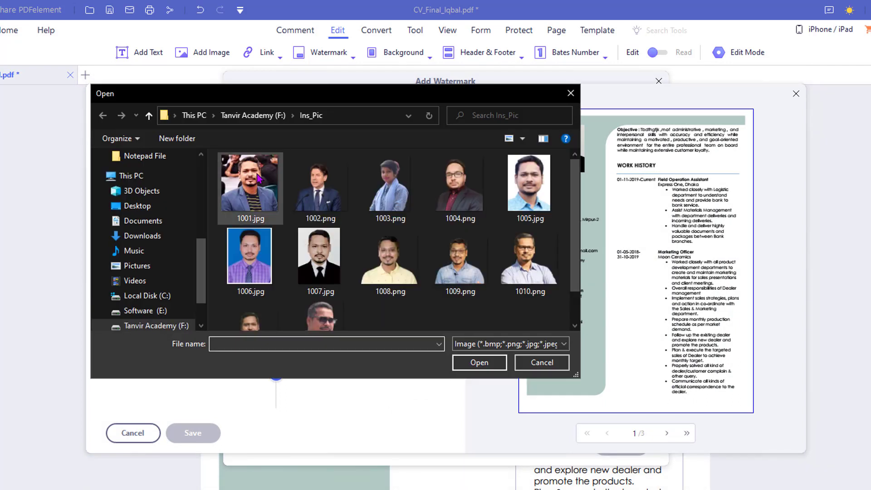
scroll(318, 249, "down", 2)
scroll(136, 291, "down", 2)
left_click(153, 292)
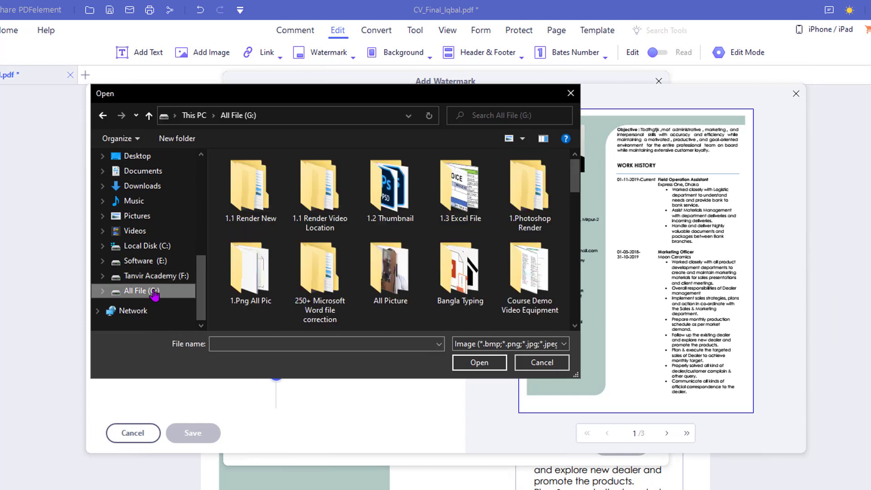
scroll(408, 236, "down", 3)
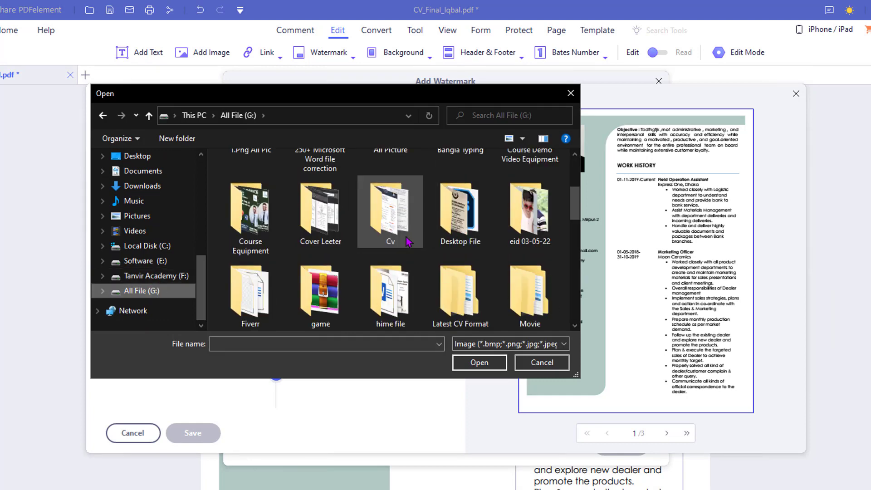
double_click(390, 152)
scroll(390, 250, "down", 5)
double_click(315, 291)
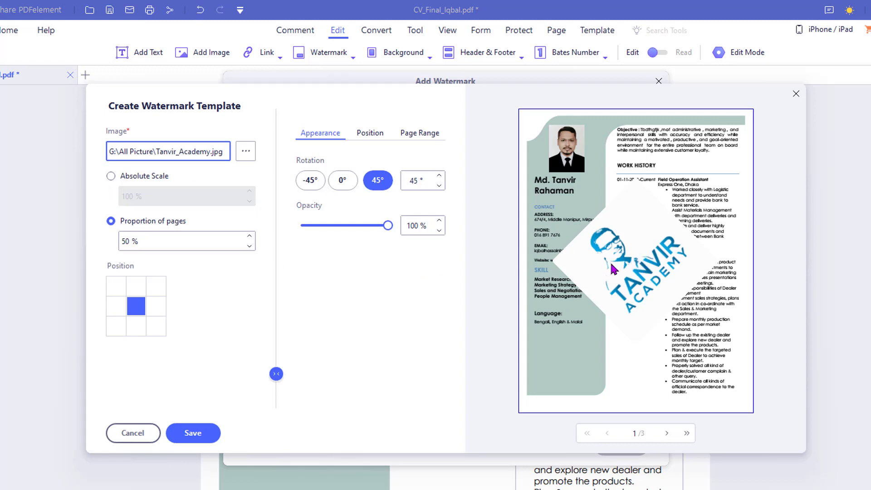
Lower the watermark's opacity to 34% and reduce its proportion of pages to 35%.
left_click_drag(388, 225, 331, 230)
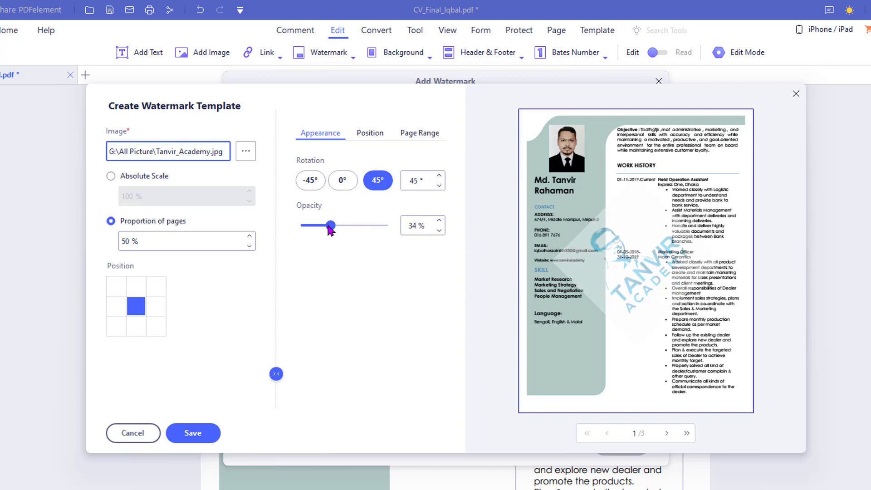
left_click(249, 246)
left_click(249, 246)
left_click(249, 246)
left_click(249, 246)
left_click(249, 246)
left_click(249, 246)
left_click(249, 246)
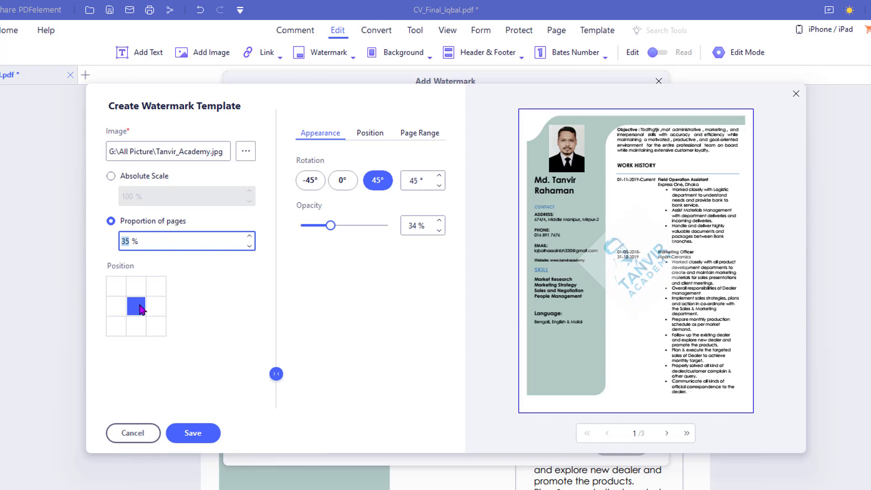
Keep the watermark centred on the page and set its rotation to 0°.
left_click(152, 292)
left_click(132, 312)
left_click(439, 186)
left_click(439, 185)
left_click(439, 186)
left_click(439, 185)
left_click(439, 185)
left_click(438, 185)
left_click(439, 186)
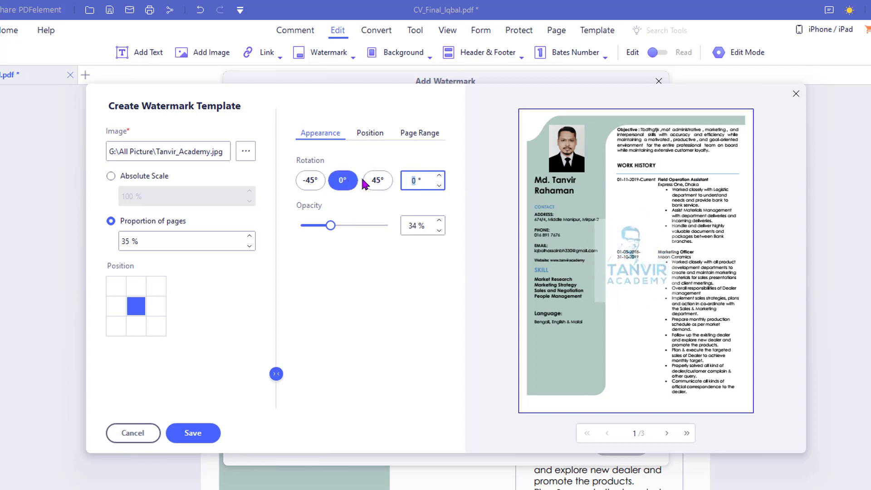
Try limiting the watermark to a page range and return it to all pages.
left_click(368, 133)
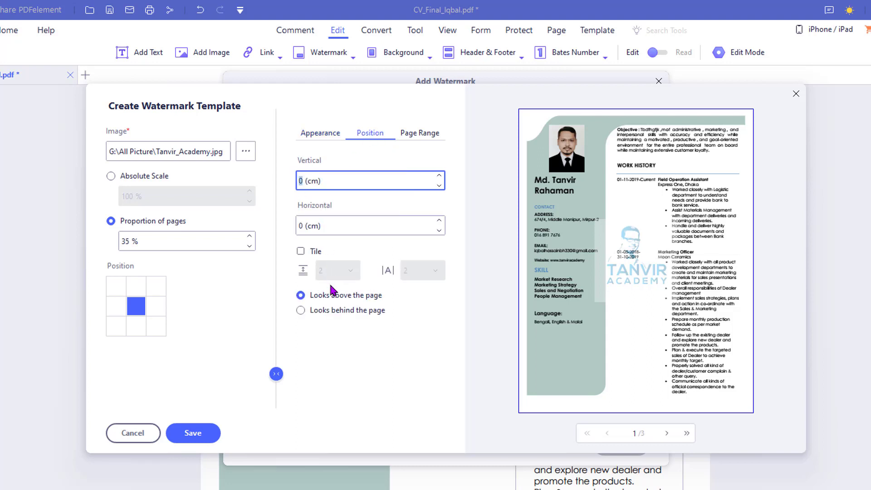
left_click(417, 136)
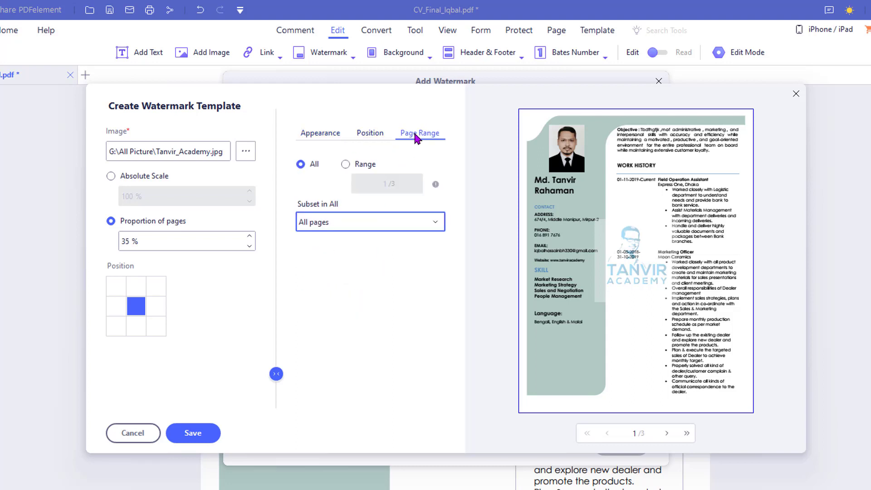
left_click(346, 165)
left_click(390, 186)
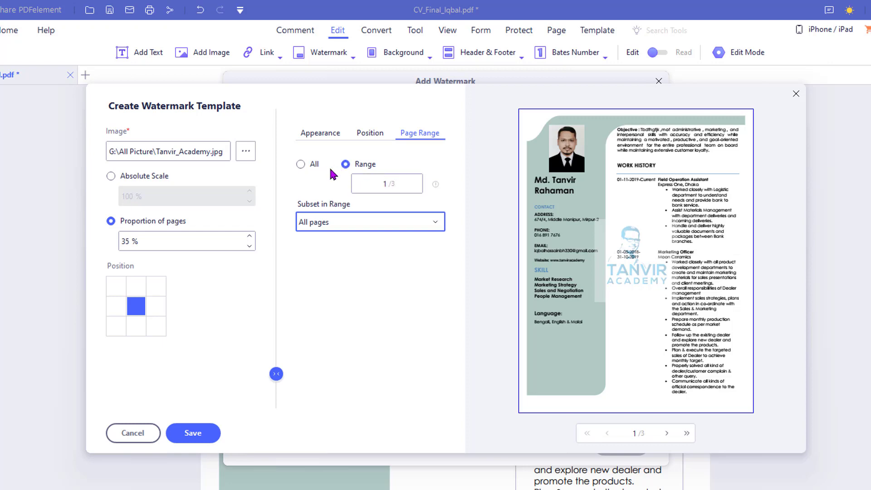
left_click(302, 164)
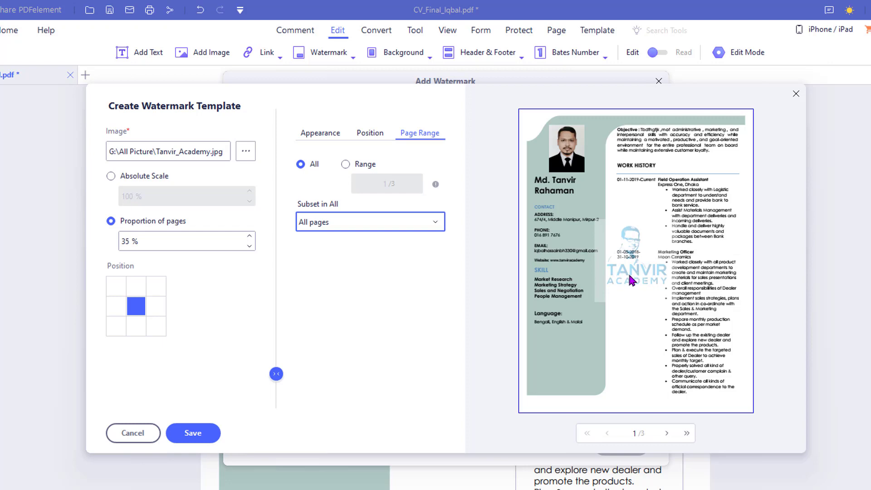
Place the watermark behind the page content, save the template and apply it to the document.
left_click(373, 135)
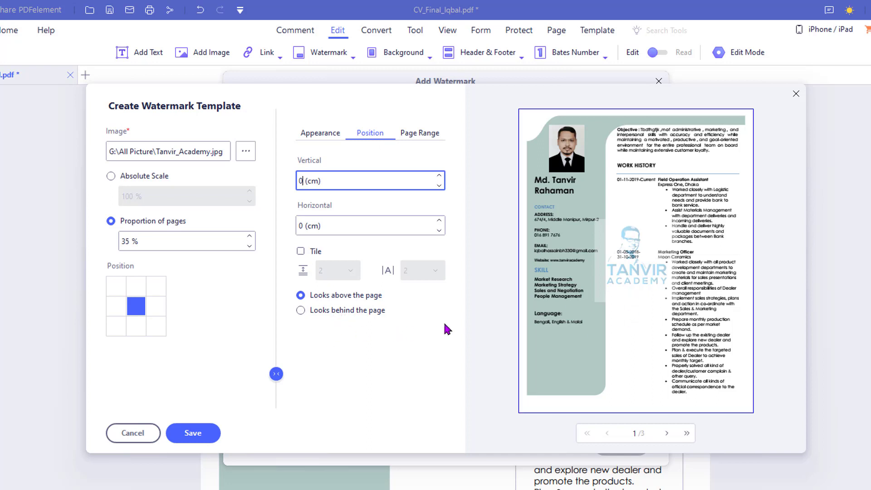
left_click(346, 312)
left_click(363, 295)
left_click(371, 313)
left_click(174, 436)
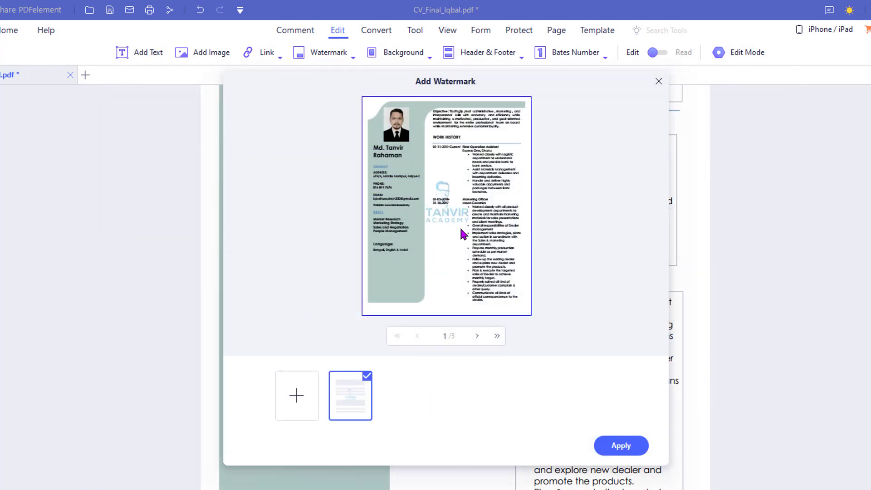
left_click(621, 446)
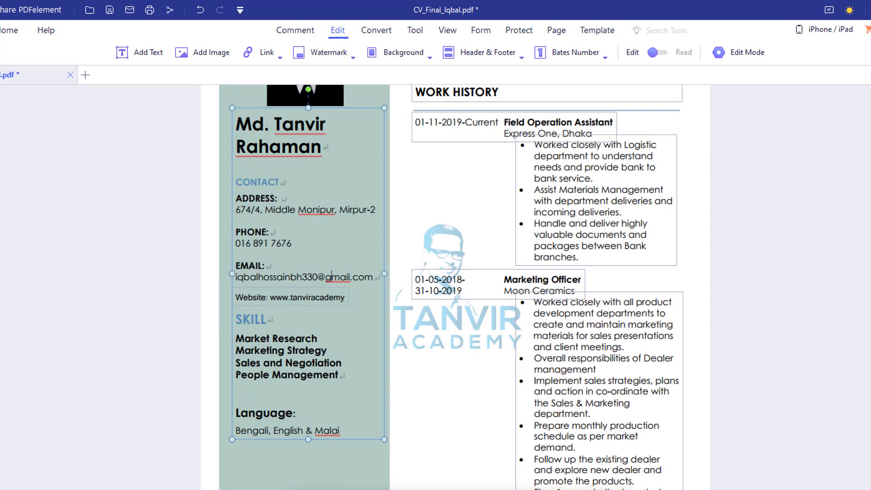
Check the watermark across the pages and start a new background template of the Color type.
scroll(453, 313, "down", 4)
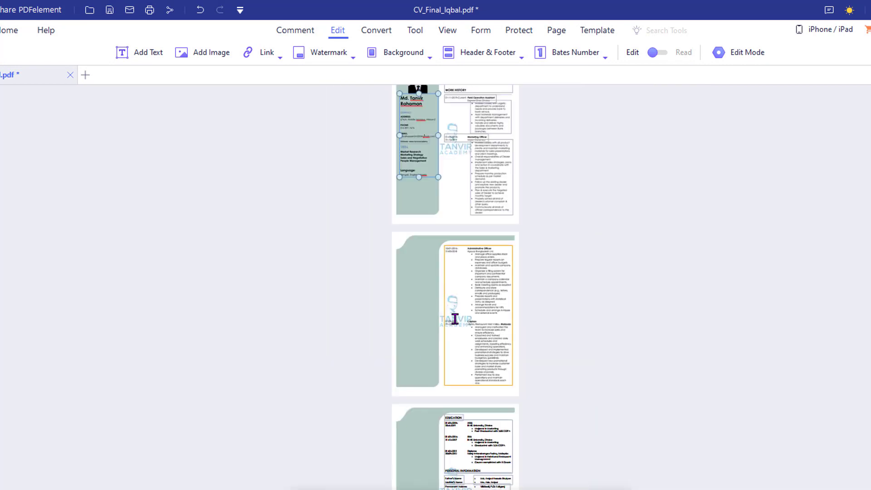
left_click(600, 286)
scroll(426, 388, "up", 4)
scroll(426, 390, "up", 2)
scroll(425, 412, "up", 1)
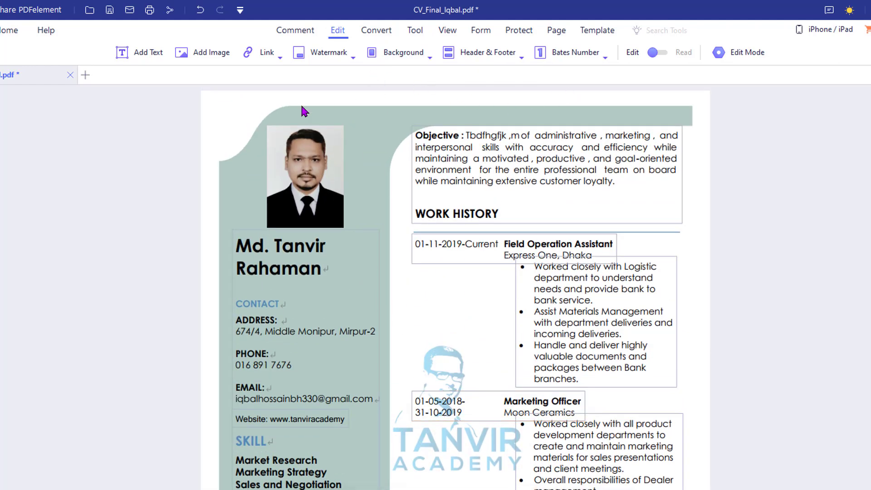
left_click(426, 56)
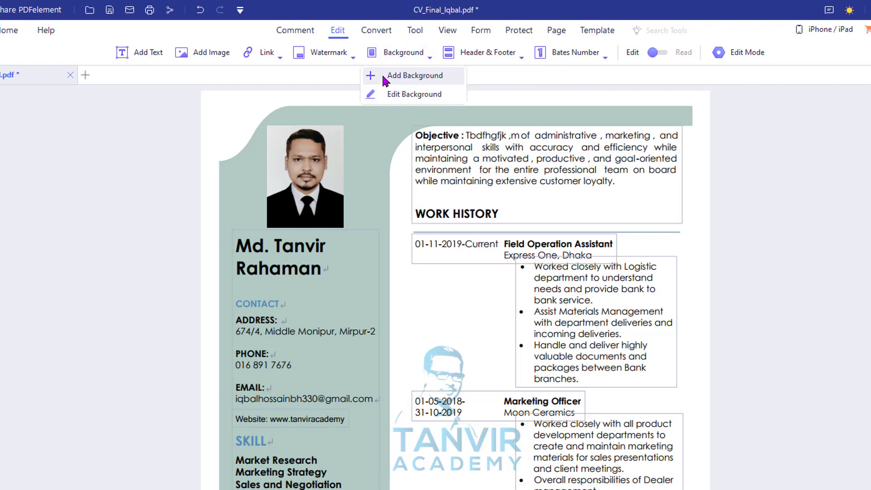
left_click(394, 76)
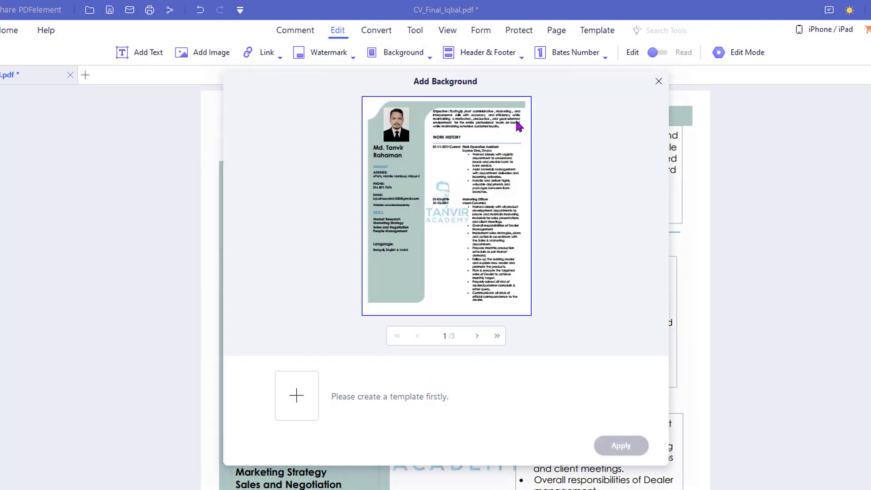
left_click(297, 401)
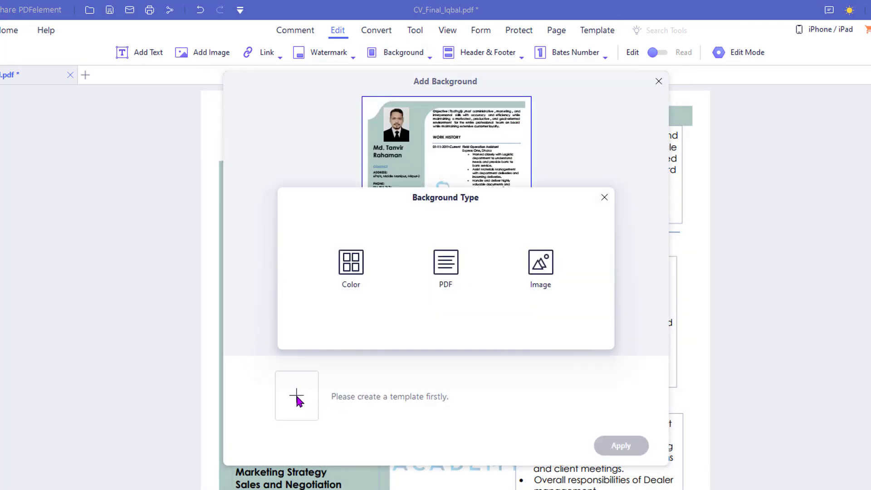
left_click(354, 268)
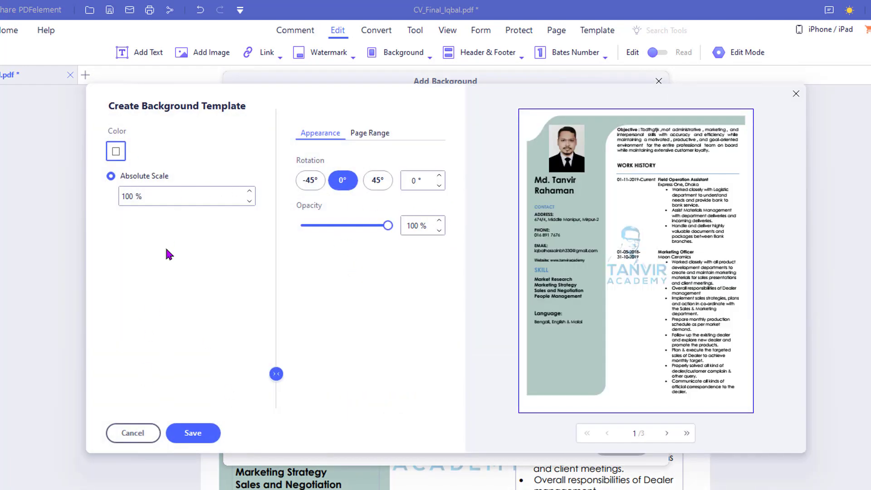
Try dark blue and beige as the page background colour, and settle on the light grey theme colour.
left_click(116, 151)
left_click(141, 188)
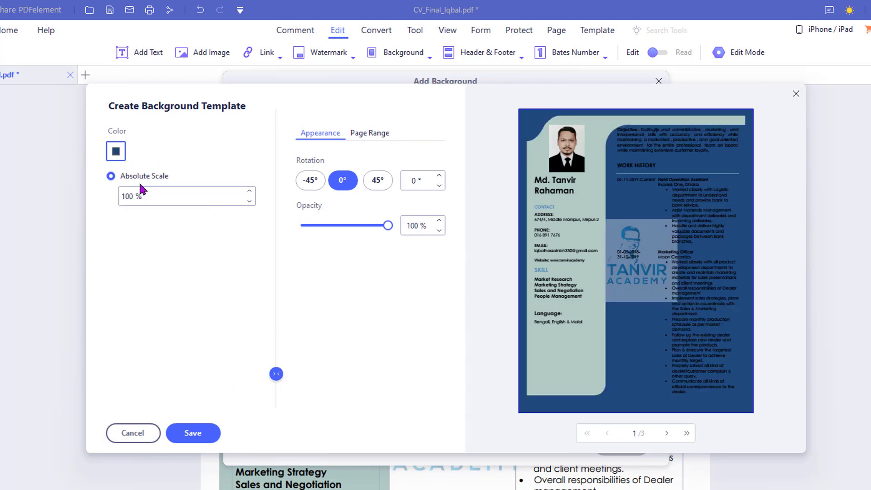
left_click(120, 155)
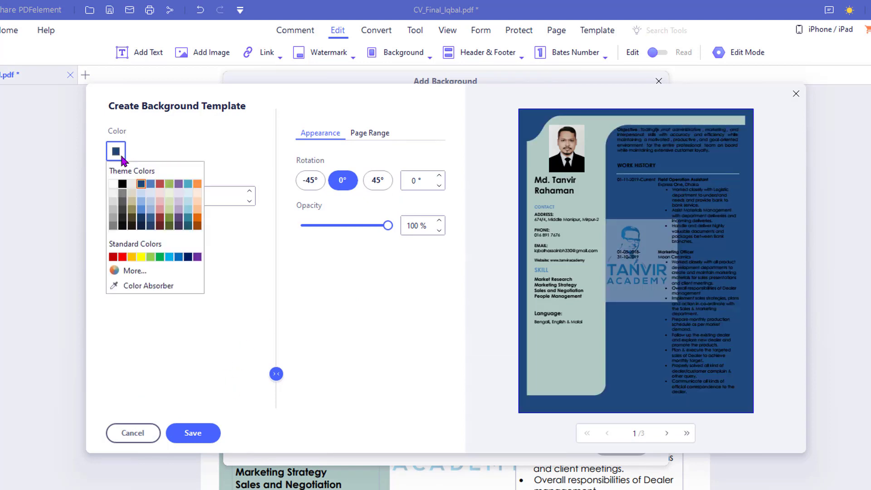
left_click(132, 183)
left_click(115, 152)
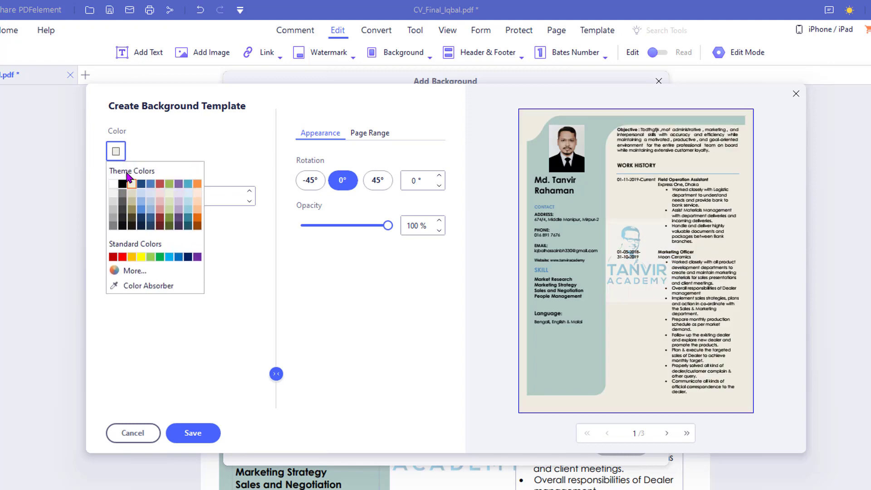
left_click(114, 196)
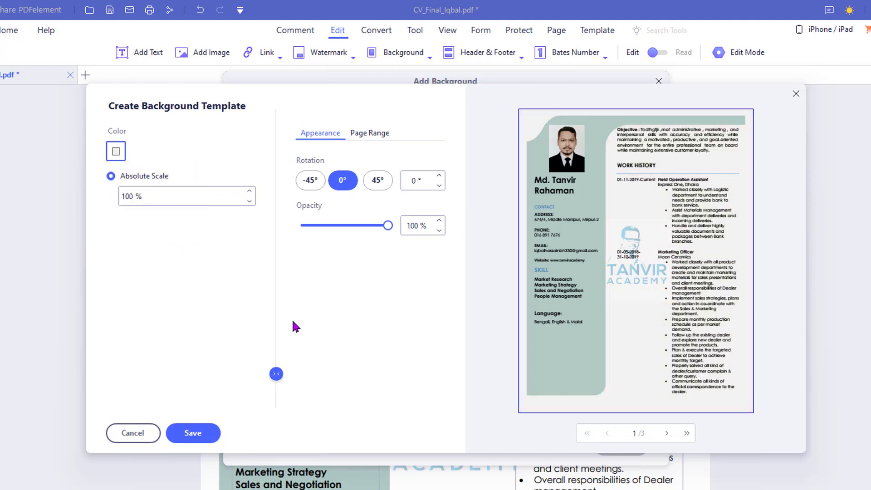
Set the background opacity to 83%, keep it on all pages, save the template and apply it to the document.
left_click_drag(388, 225, 376, 228)
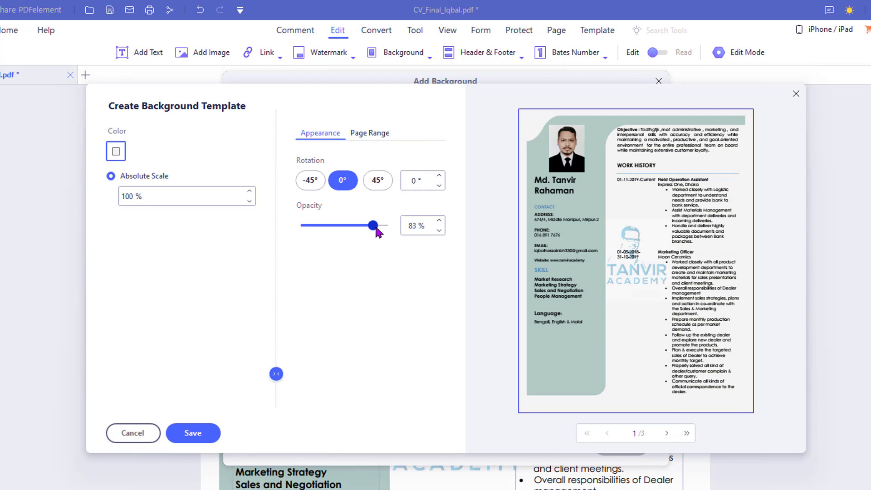
left_click(376, 136)
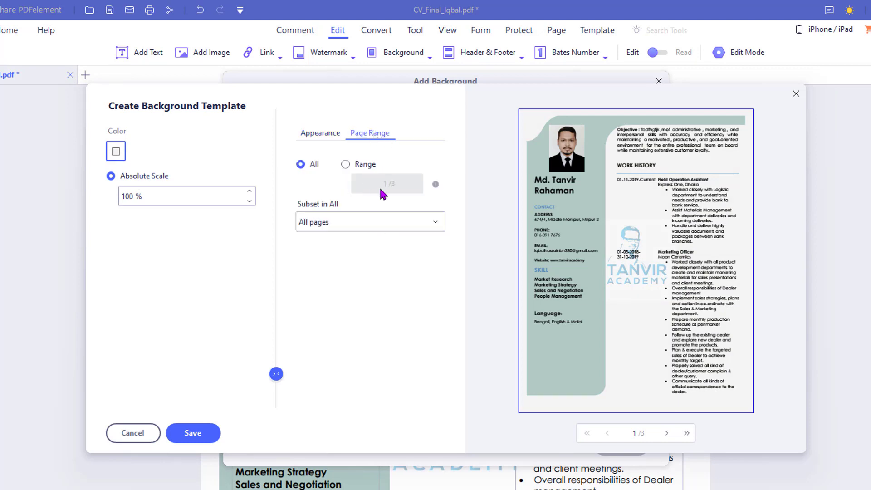
left_click(208, 439)
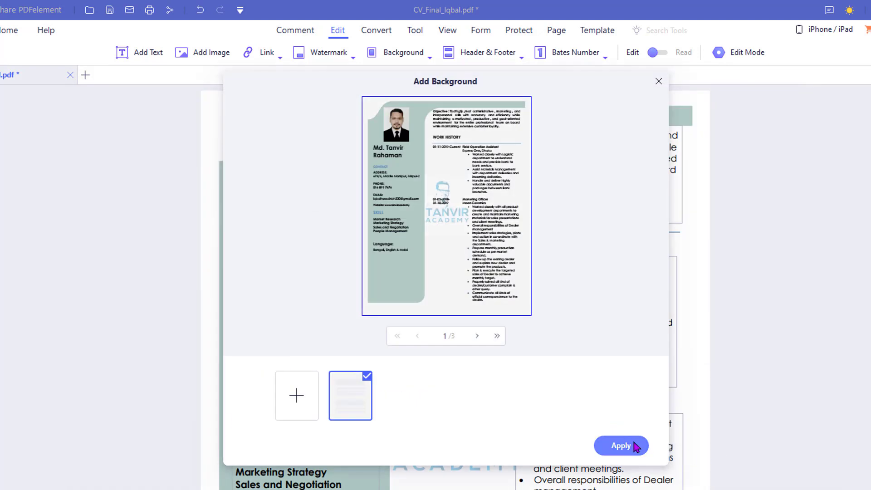
left_click(635, 445)
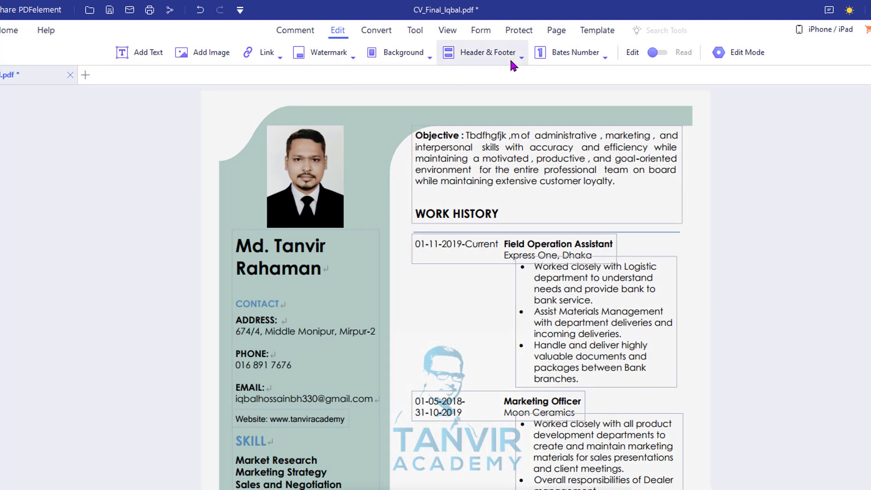
Try out a header and footer template with the text "Resume" and close it without applying it to the document.
left_click(520, 59)
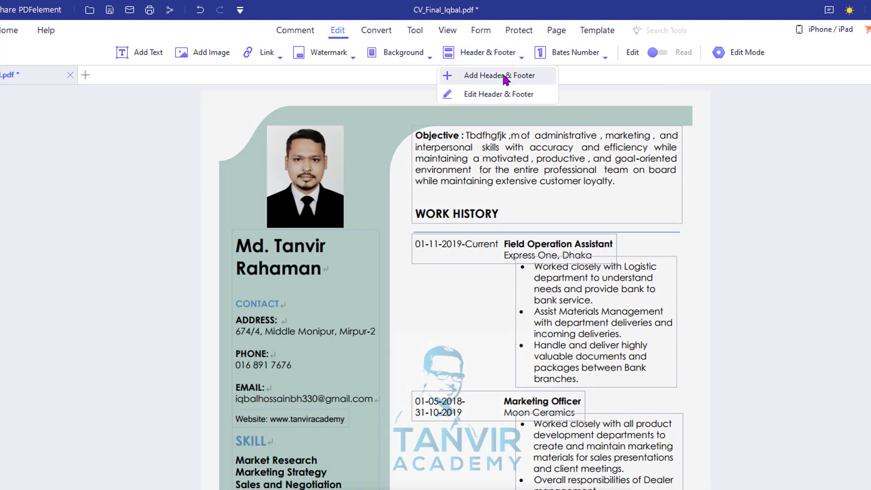
left_click(507, 77)
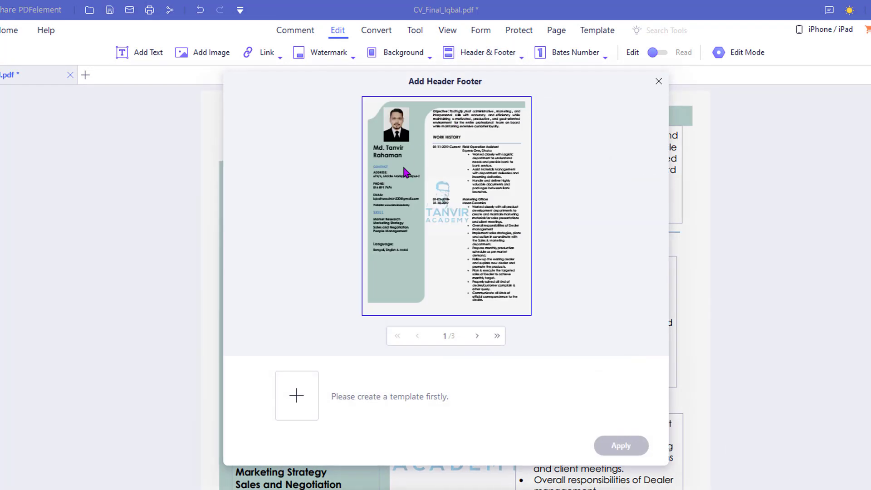
left_click(297, 396)
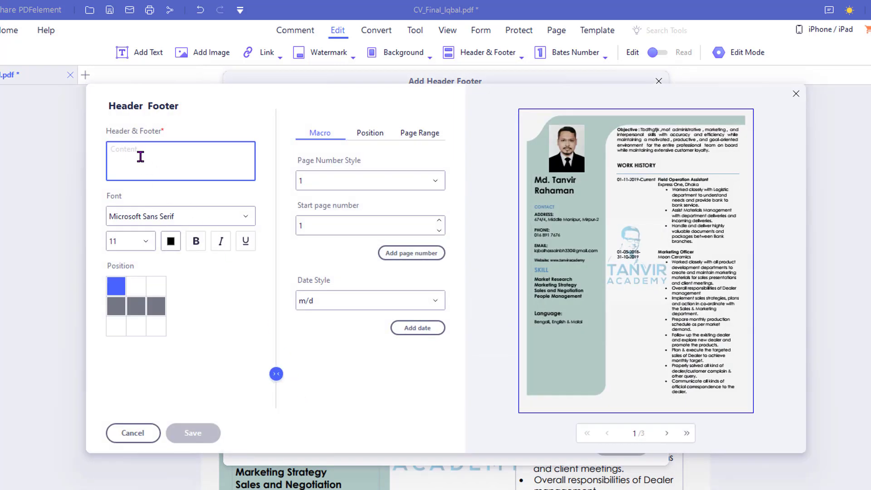
type("REsume")
left_click(117, 149)
key("BackSpace")
type("e")
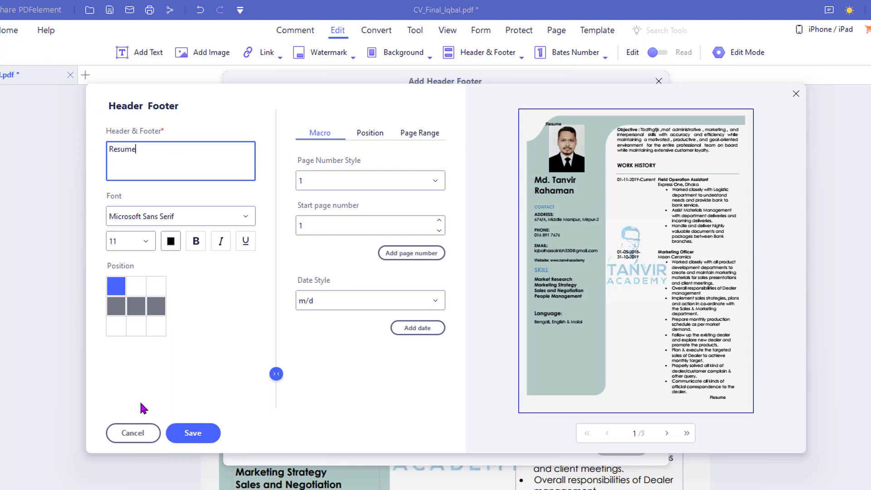
left_click(139, 430)
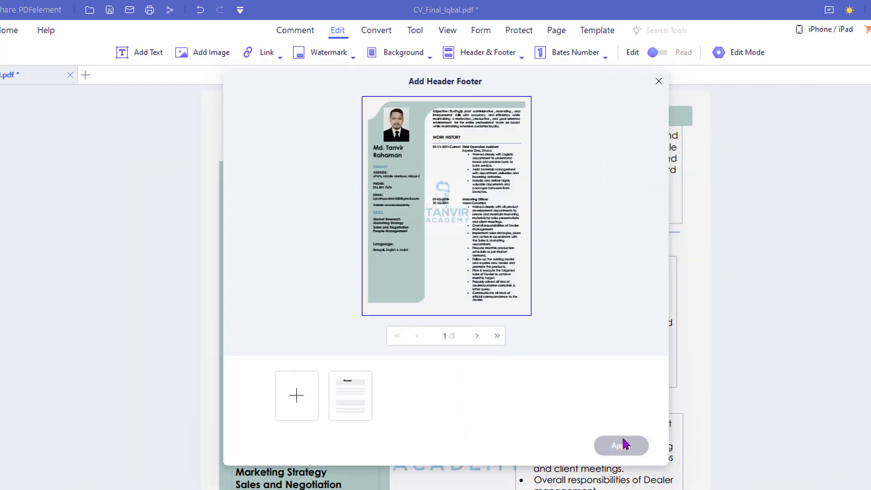
left_click(659, 81)
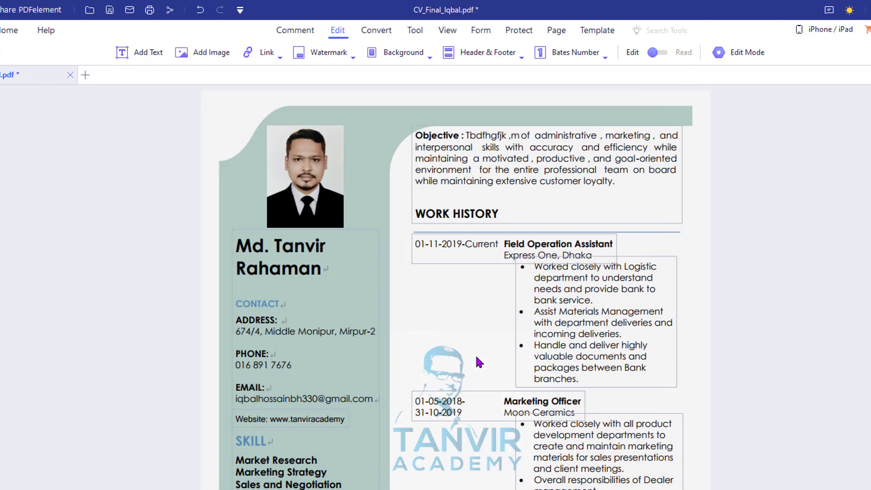
Create a new Bates number template and set its starting number to 01.
left_click(563, 56)
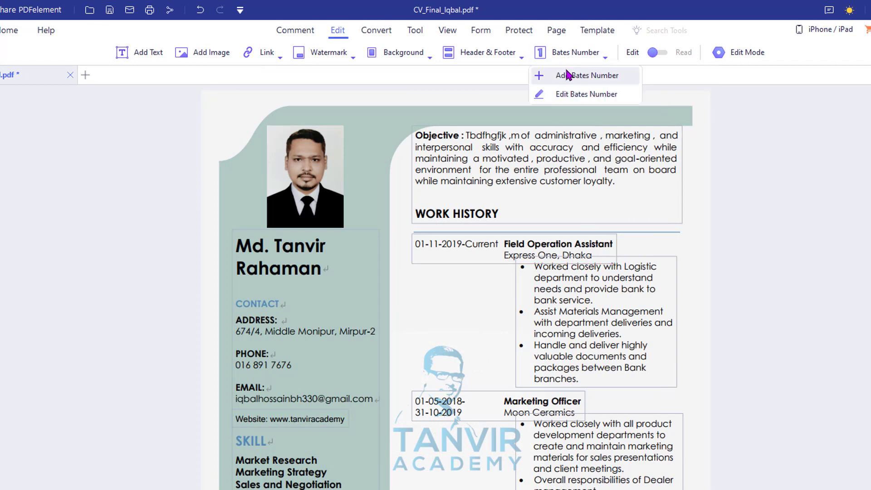
left_click(567, 80)
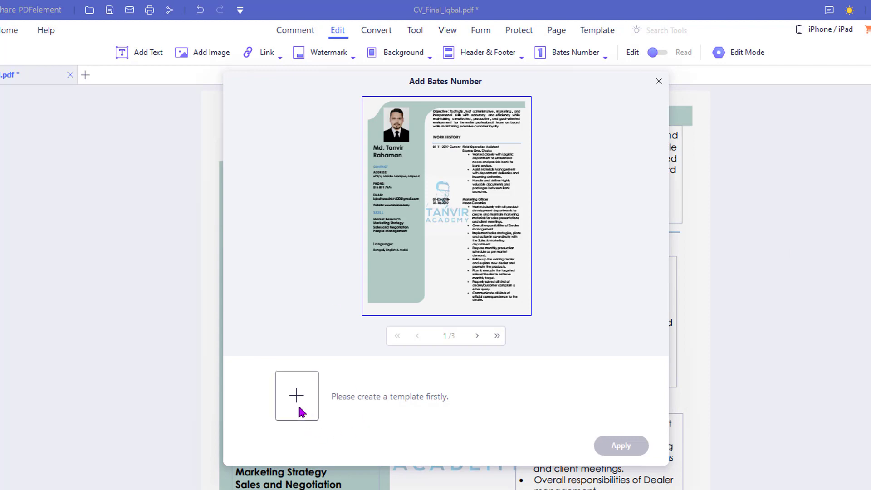
left_click(302, 411)
left_click(185, 139)
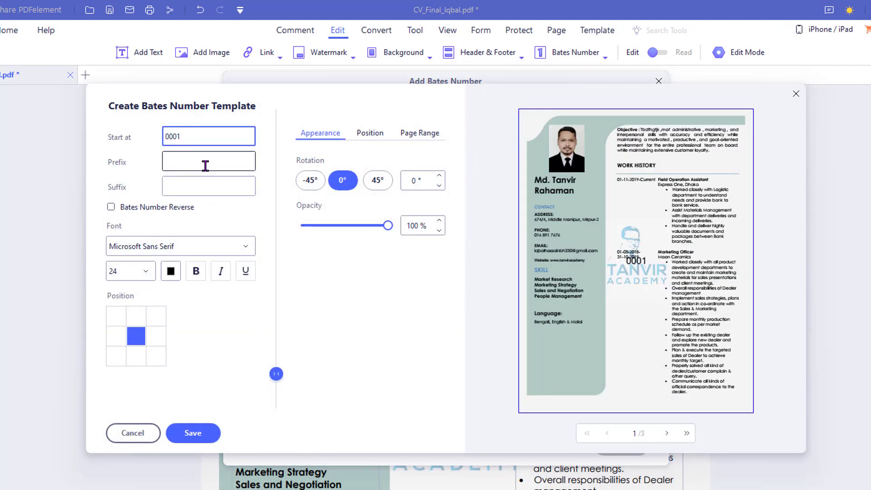
key("BackSpace")
key("BackSpace")
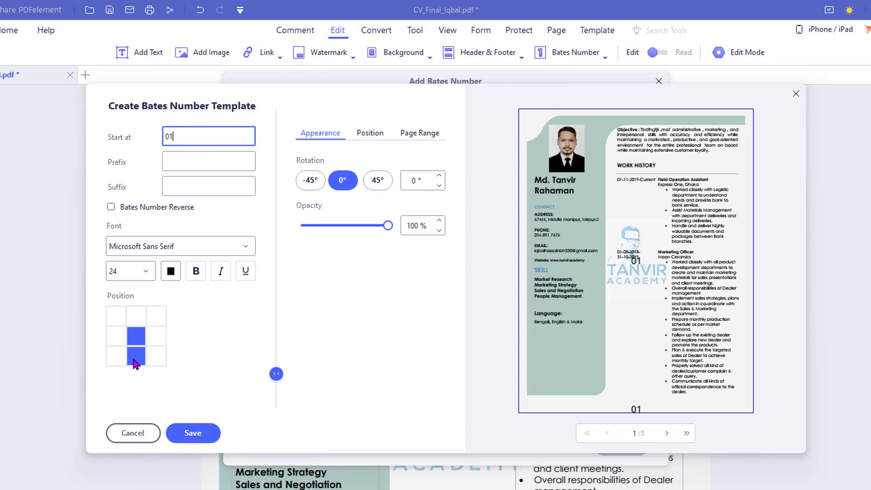
Set the Bates number's font size to 18, place it only at the page's bottom centre and keep Microsoft Sans Serif.
left_click(145, 270)
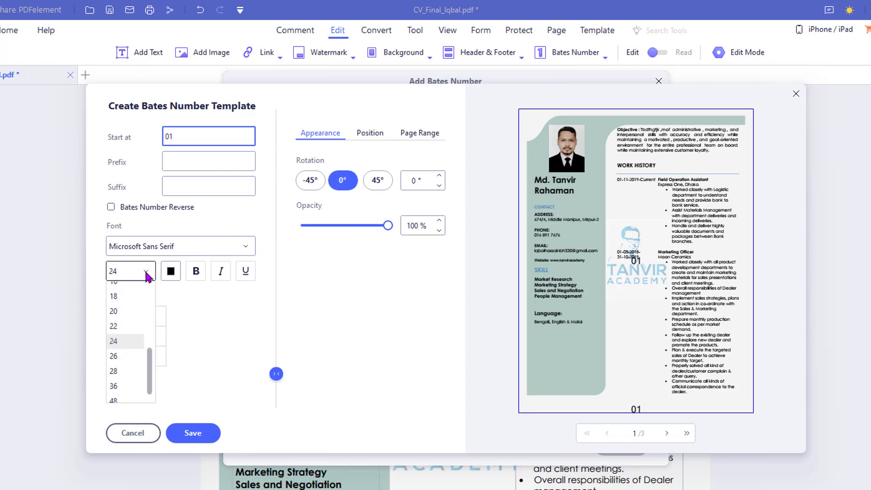
left_click(129, 297)
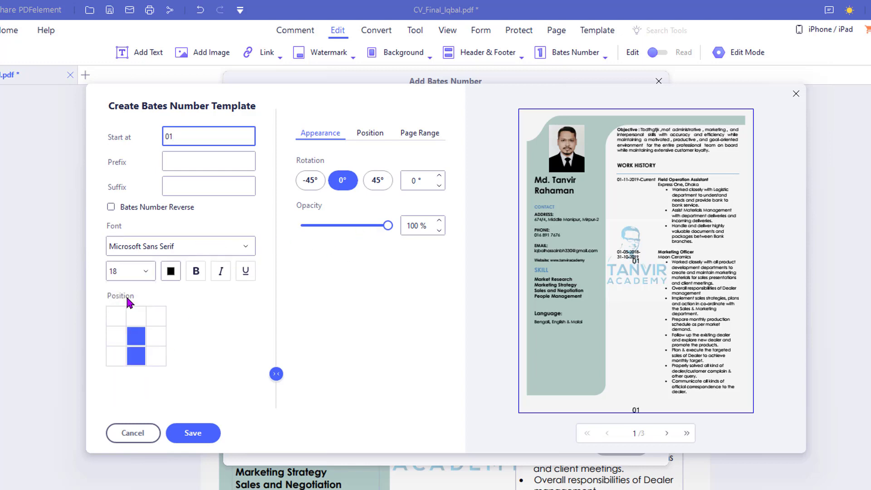
left_click(136, 338)
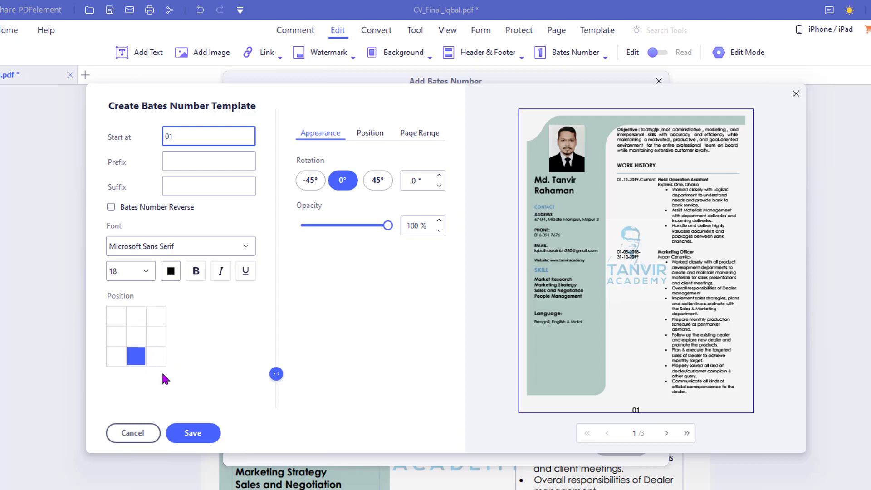
left_click(197, 274)
left_click(246, 246)
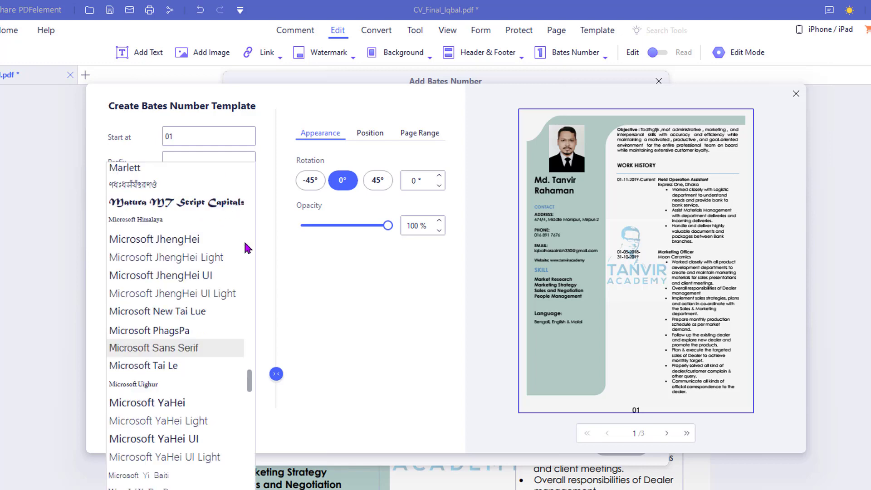
left_click(284, 252)
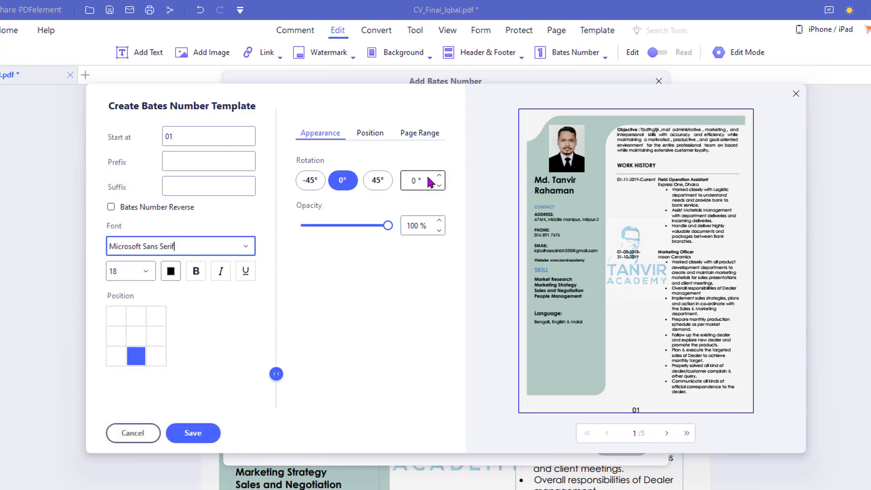
Keep the Bates numbers on all pages, set their bottom margin to 0.3 cm, save the template and apply it.
left_click(422, 133)
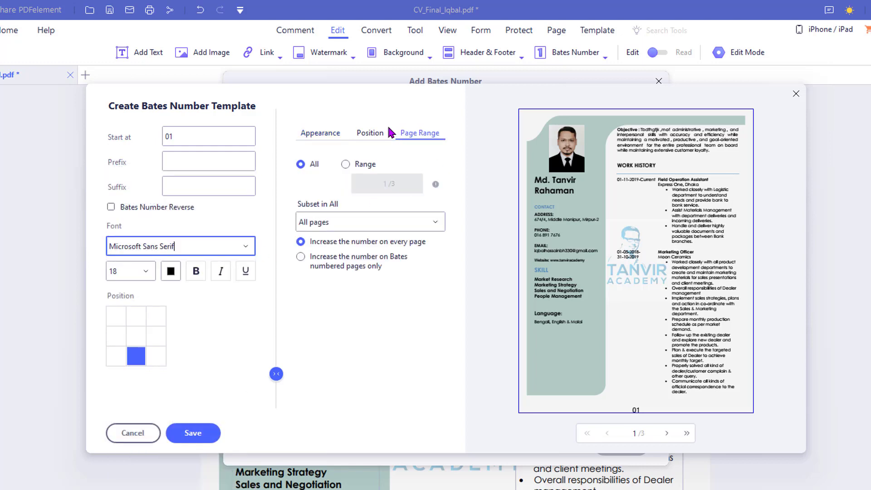
left_click(376, 130)
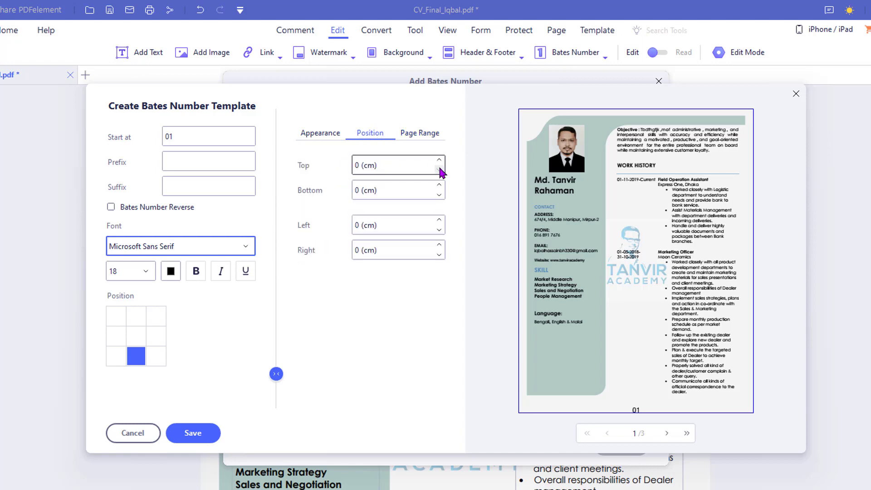
left_click(439, 186)
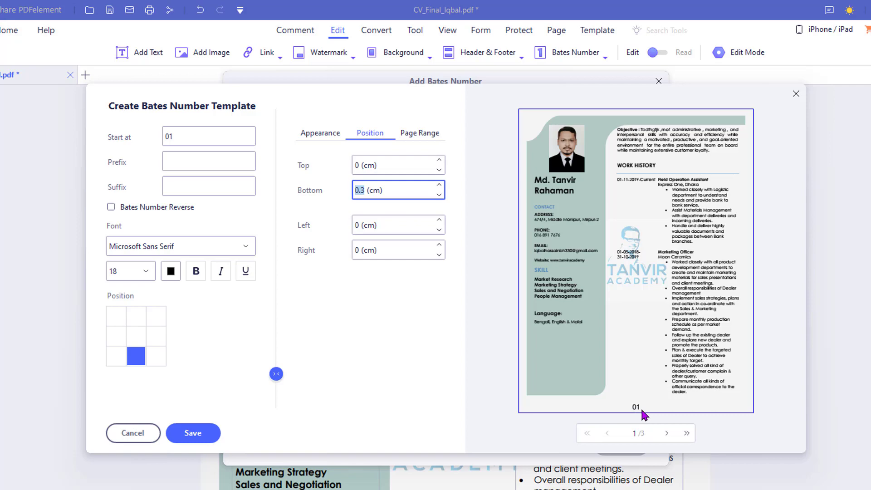
left_click(193, 433)
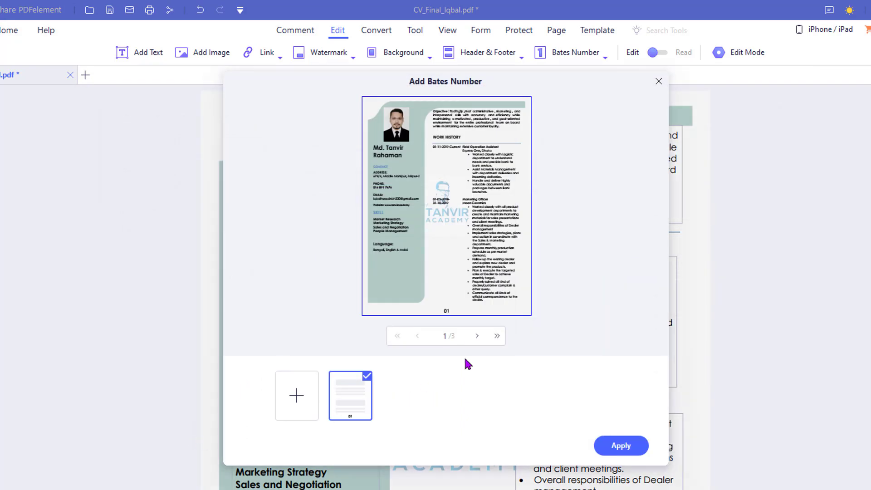
left_click(626, 445)
Check the Bates numbers through the pages and preview the CV in read mode before returning to editing.
scroll(584, 447, "down", 8)
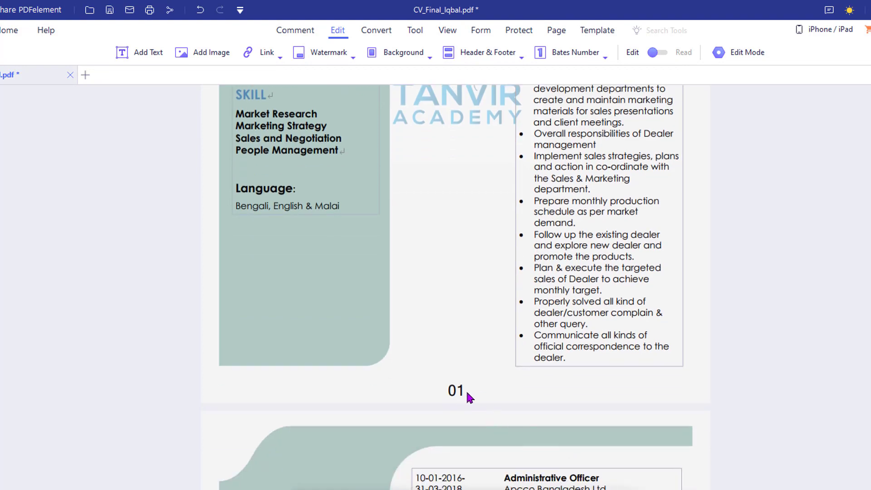
scroll(470, 396, "down", 1)
scroll(428, 244, "down", 15)
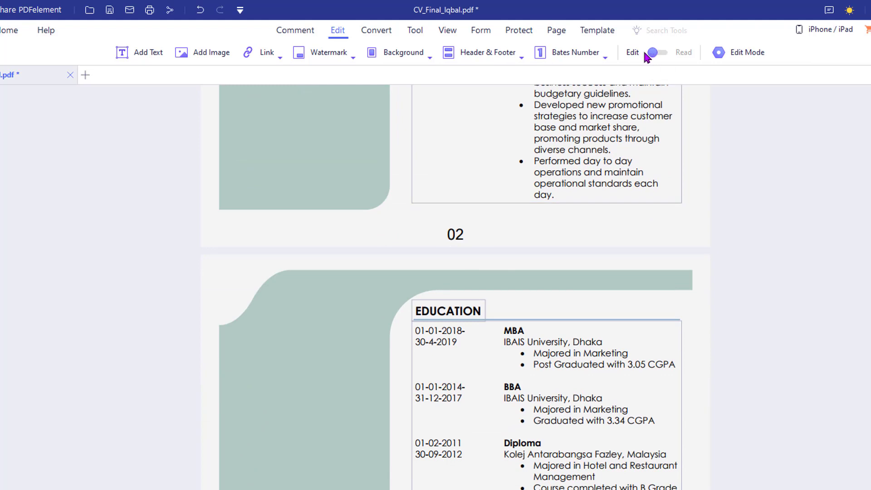
left_click(661, 53)
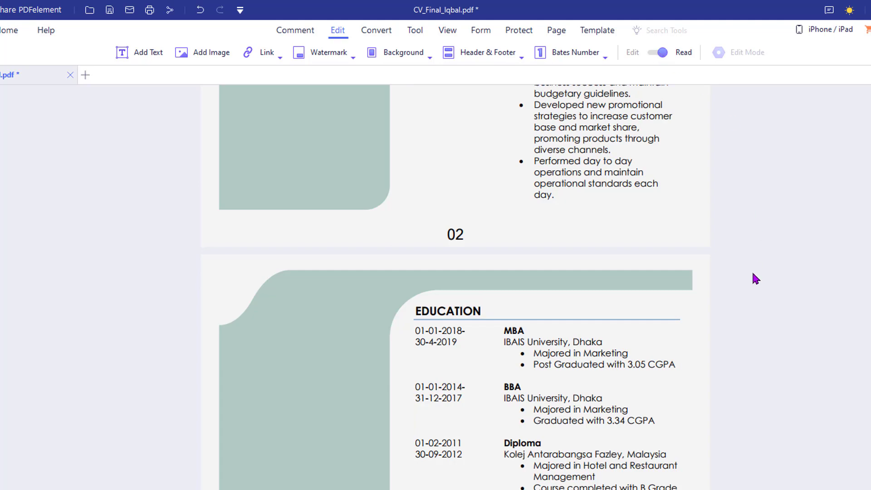
scroll(754, 278, "up", 4)
scroll(456, 287, "up", 10)
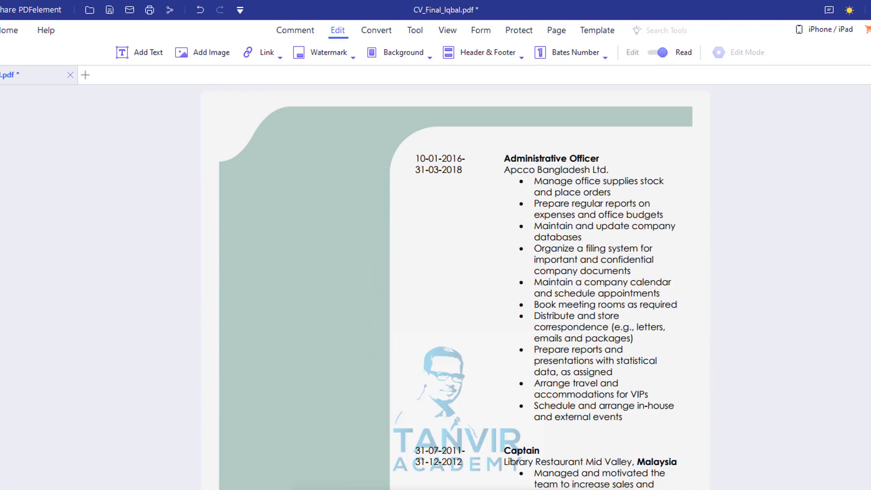
left_click(658, 52)
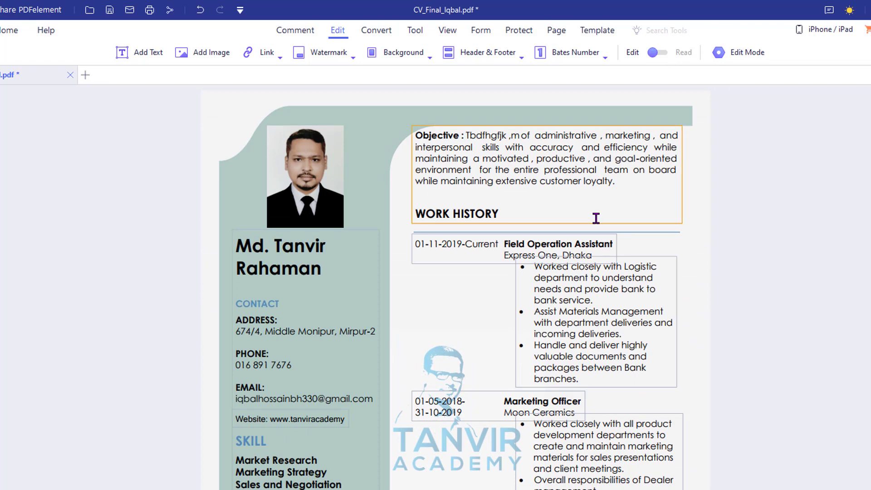
Start converting the CV to Word under the trial, save its pending changes as CV_Final_Iqbal-Copy.pdf and look over the saved page.
left_click(370, 29)
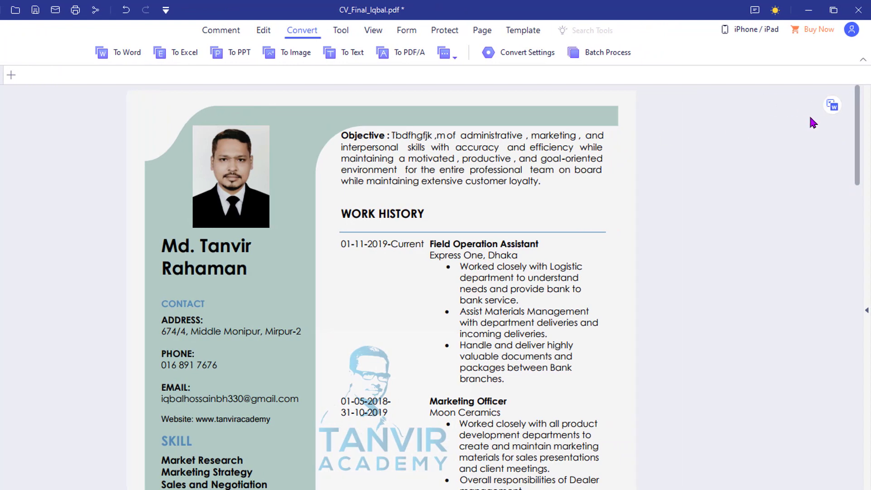
left_click(814, 107)
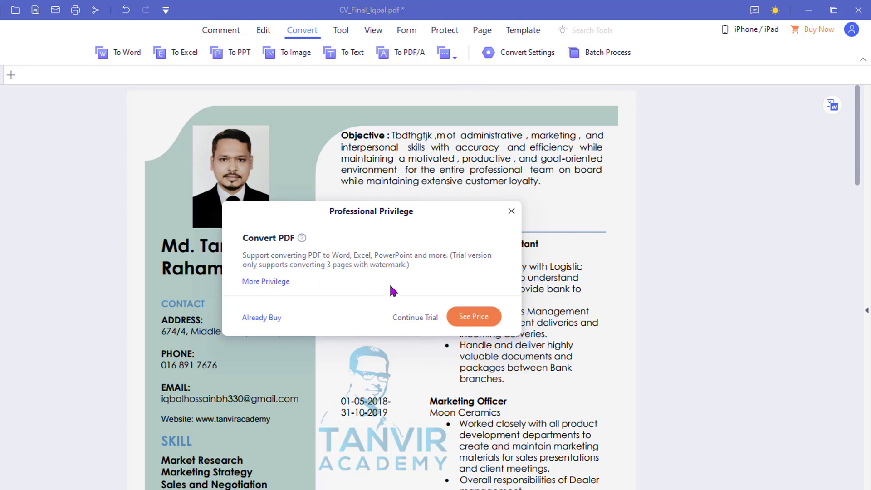
left_click(409, 321)
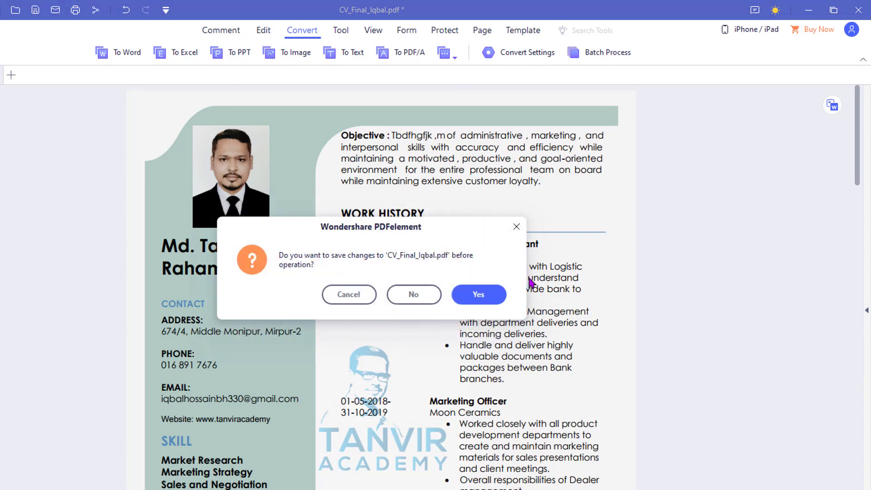
left_click(496, 294)
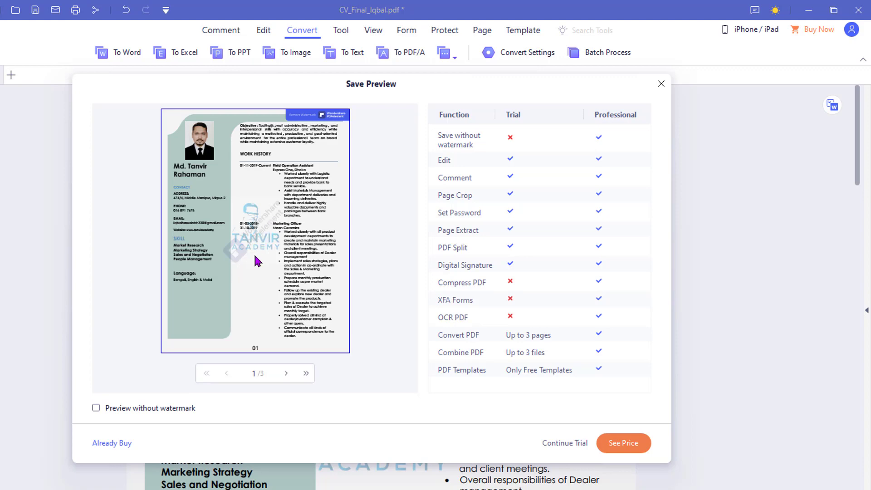
scroll(462, 304, "down", 3)
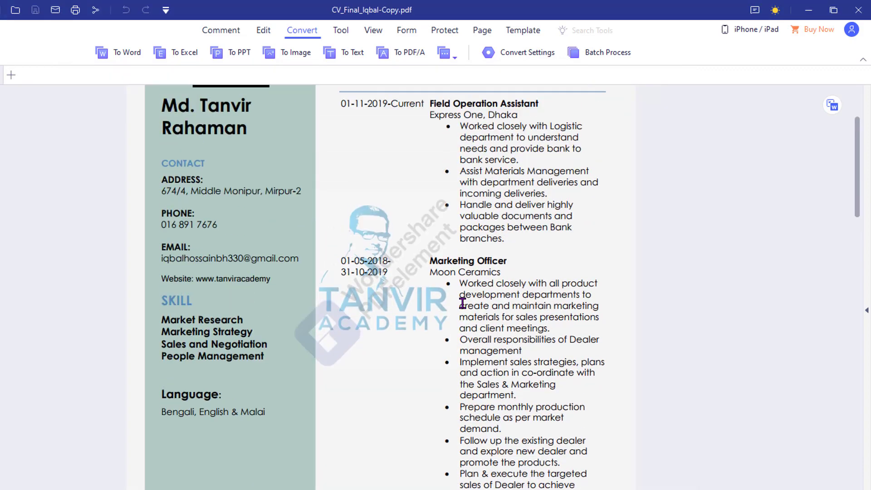
scroll(462, 303, "up", 3)
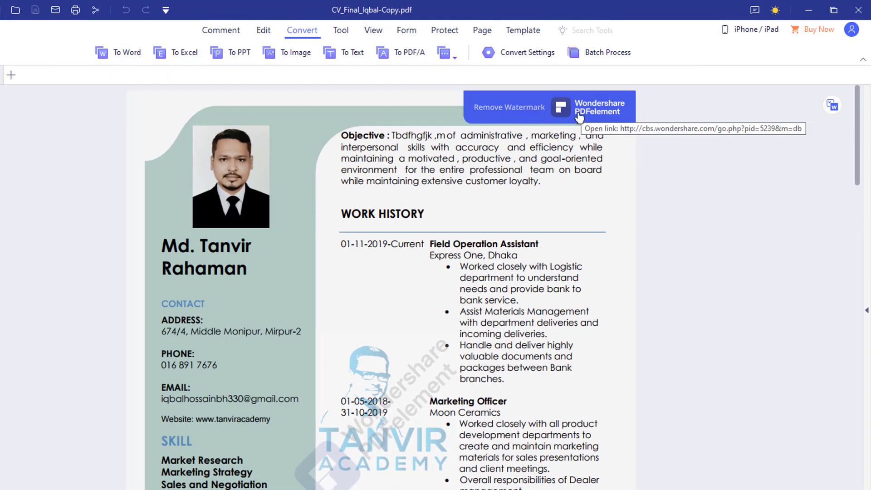
Open the PDFelement purchase page from the CV's Remove Watermark banner and review the individual Windows plans.
left_click(548, 108)
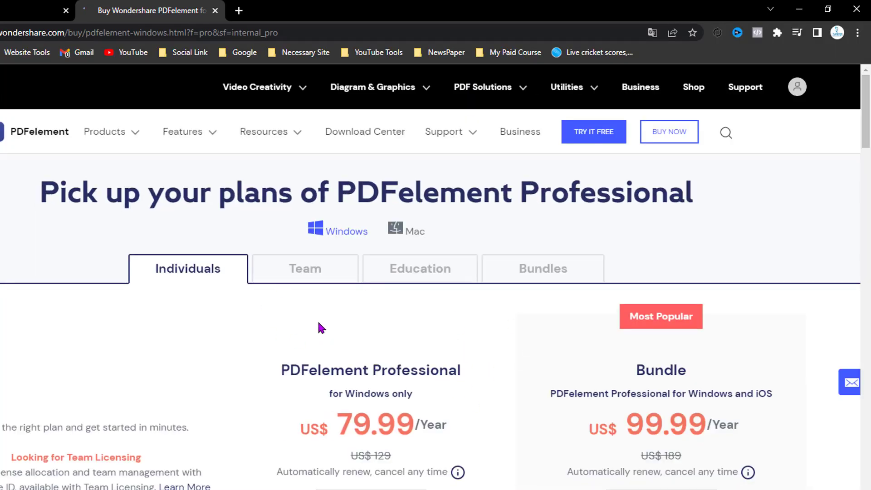
scroll(385, 399, "down", 2)
scroll(385, 399, "down", 2)
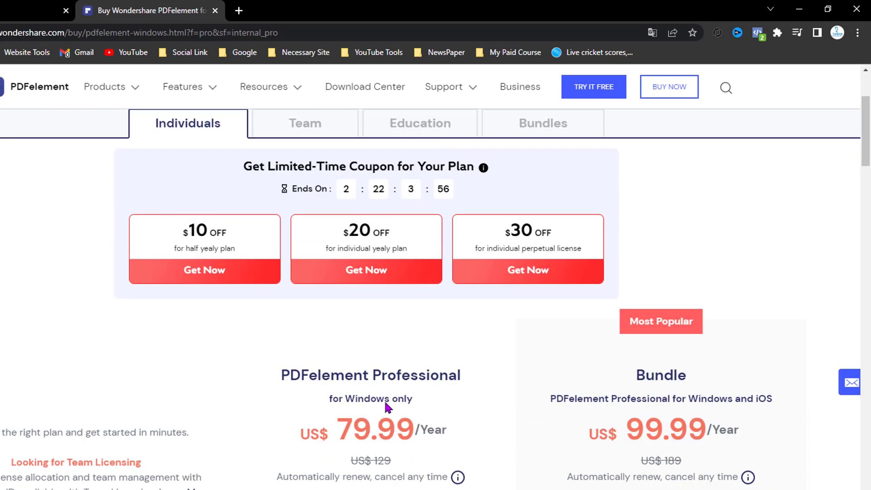
scroll(384, 400, "down", 3)
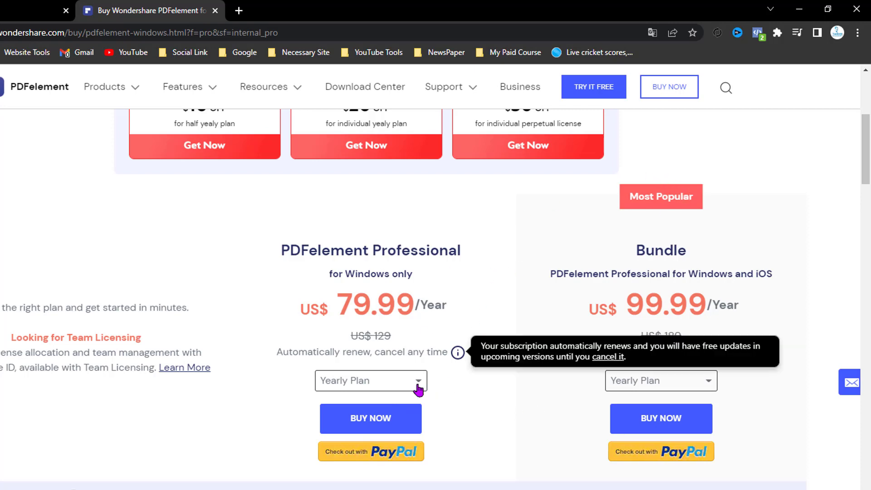
Set both the PDFelement Professional and Bundle plans to Perpetual License to compare their one-time prices.
left_click(360, 386)
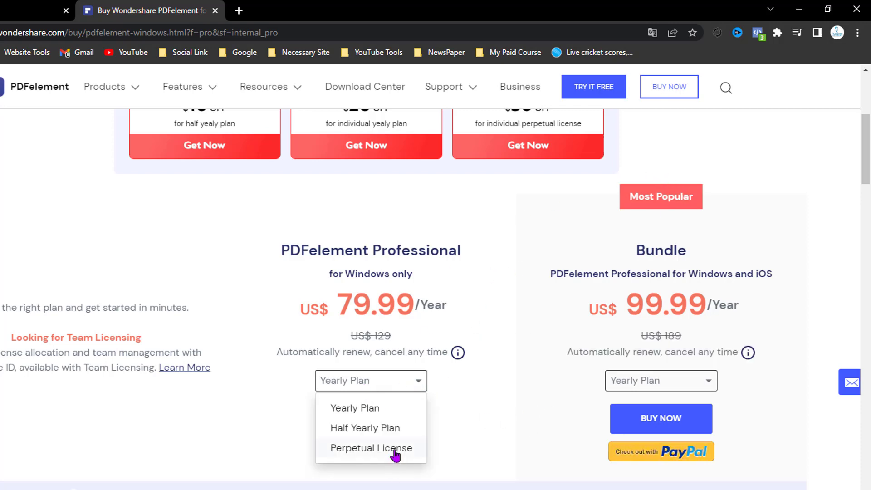
left_click(394, 450)
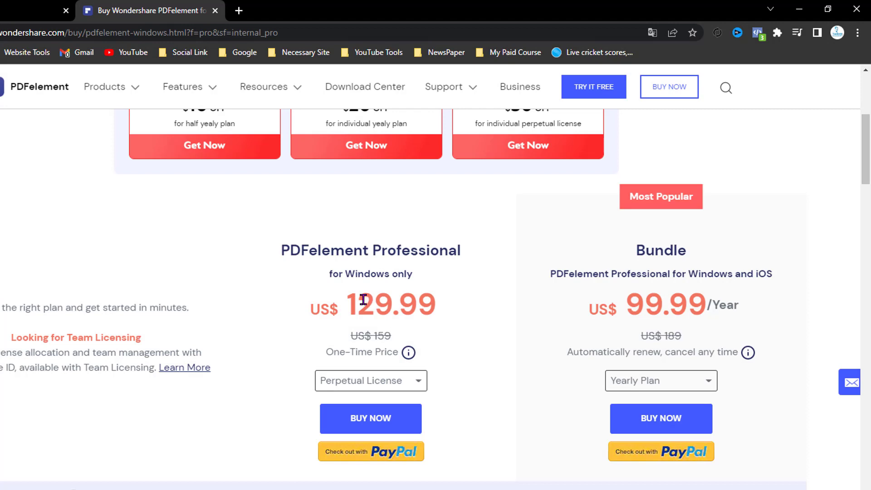
left_click_drag(348, 302, 428, 313)
left_click(441, 346)
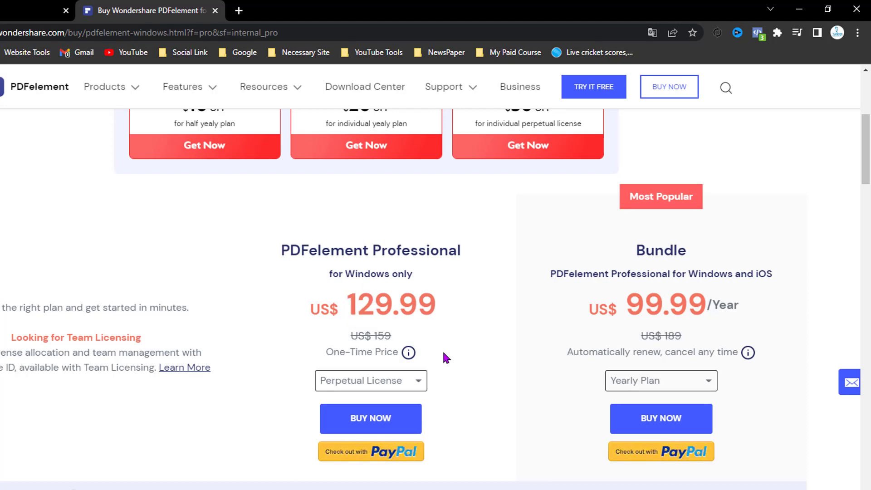
left_click(616, 381)
left_click(635, 430)
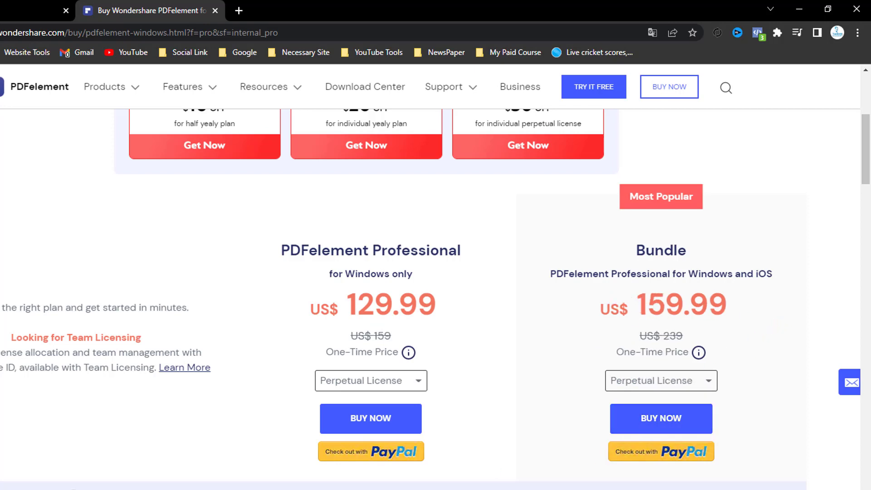
Open Calculator, multiply 130 by 87 to convert the license price, and close Calculator.
key("XF86Calculator")
left_click(607, 433)
left_click(679, 449)
left_click(645, 465)
left_click(742, 377)
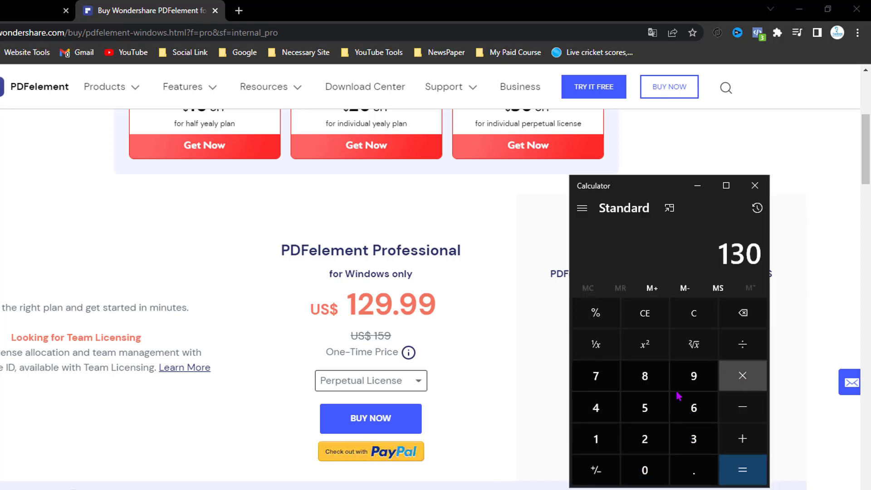
left_click(648, 385)
left_click(598, 383)
left_click(743, 470)
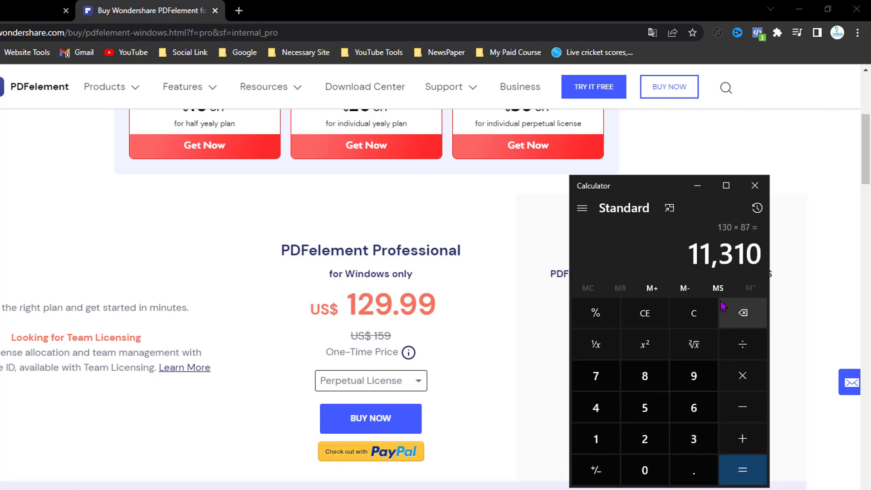
double_click(735, 249)
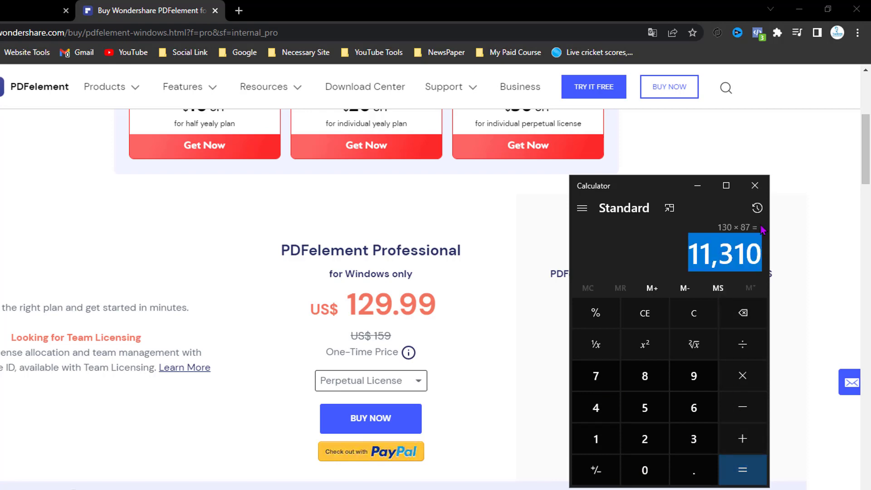
left_click(755, 185)
Review the limited-time coupons and the perpetual license offers on the purchase page.
scroll(488, 206, "up", 6)
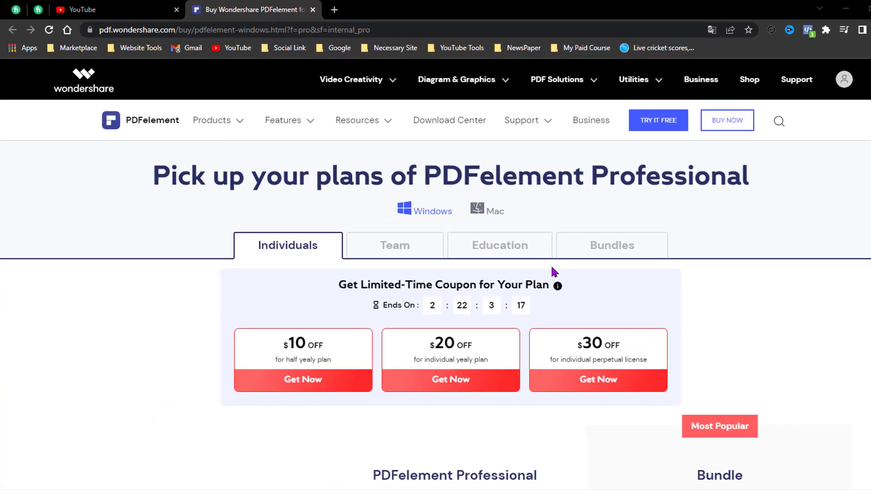
scroll(552, 267, "down", 4)
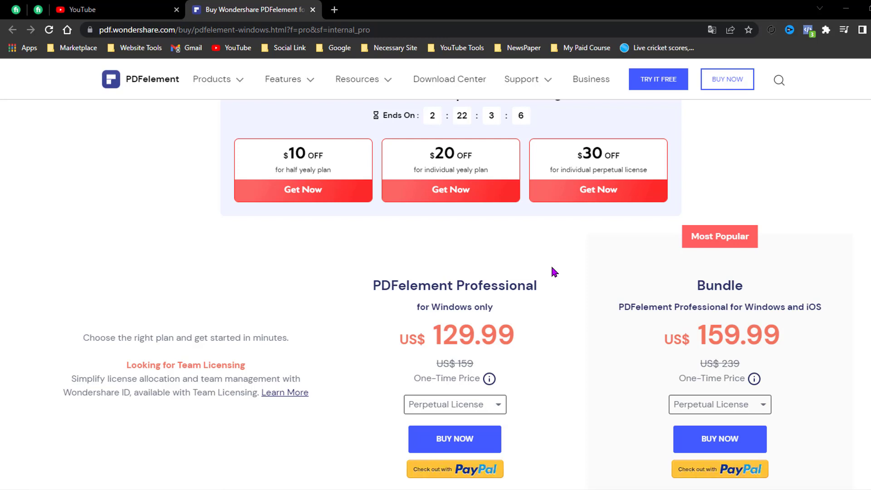
scroll(552, 268, "down", 1)
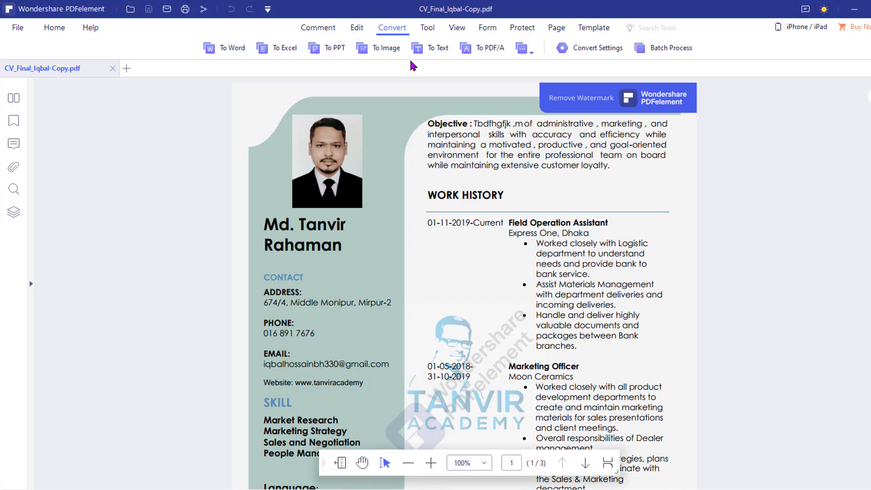
Return to the CV copy in PDFelement and survey its tool, view, form, protection and page-organizing features.
left_click(428, 30)
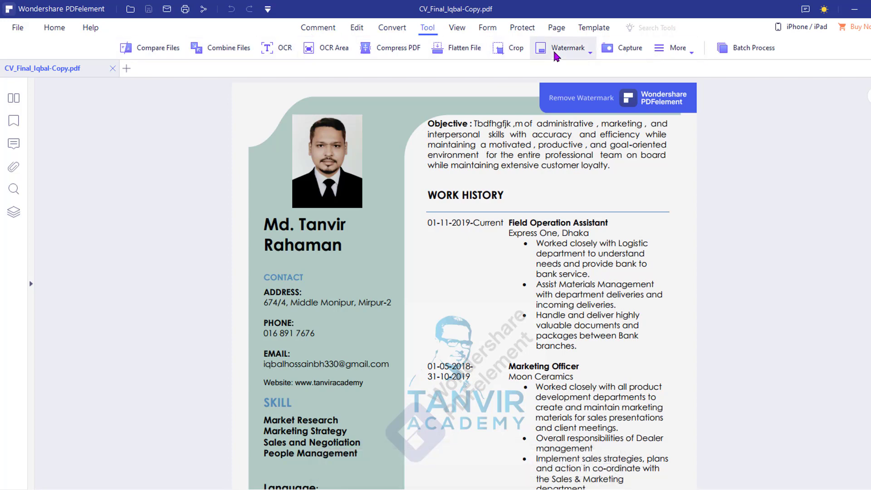
left_click(457, 28)
left_click(485, 29)
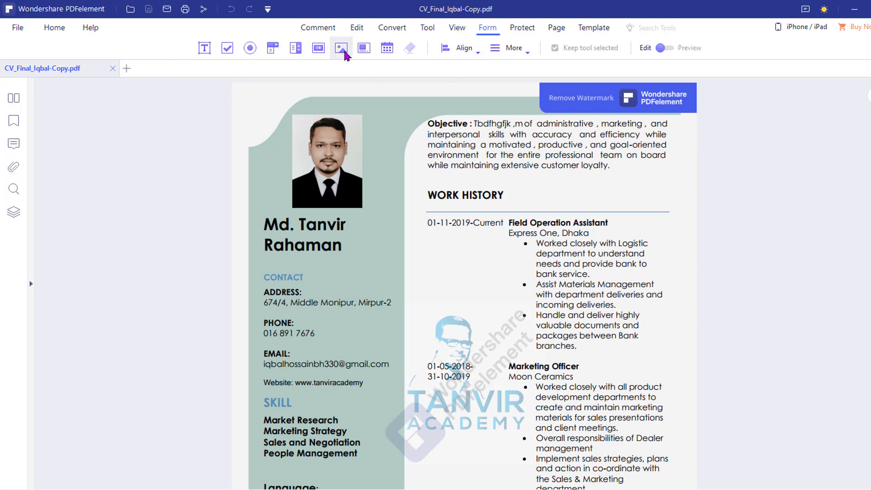
left_click(519, 28)
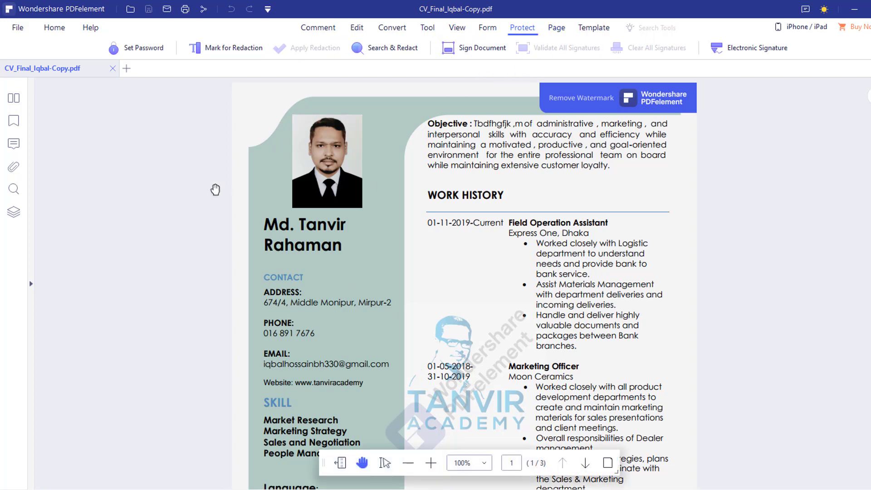
left_click(557, 29)
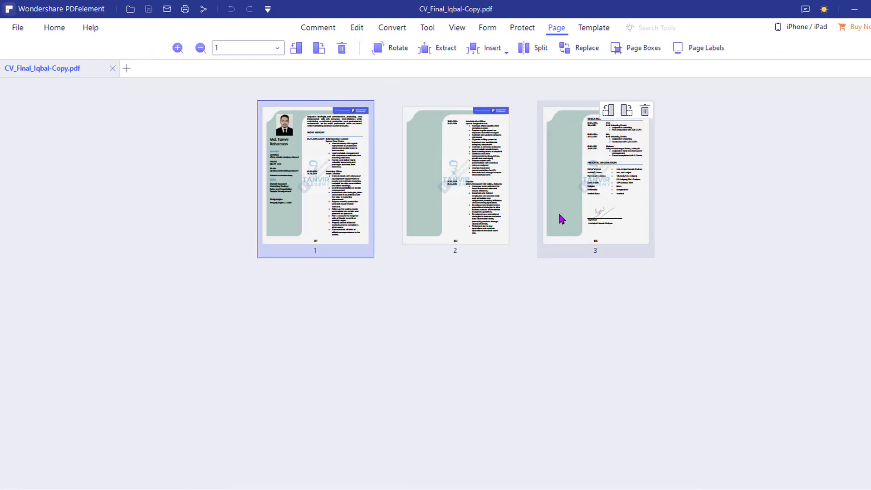
Browse the Resume, Letter and Card templates in the Template Mall and close it.
left_click(594, 28)
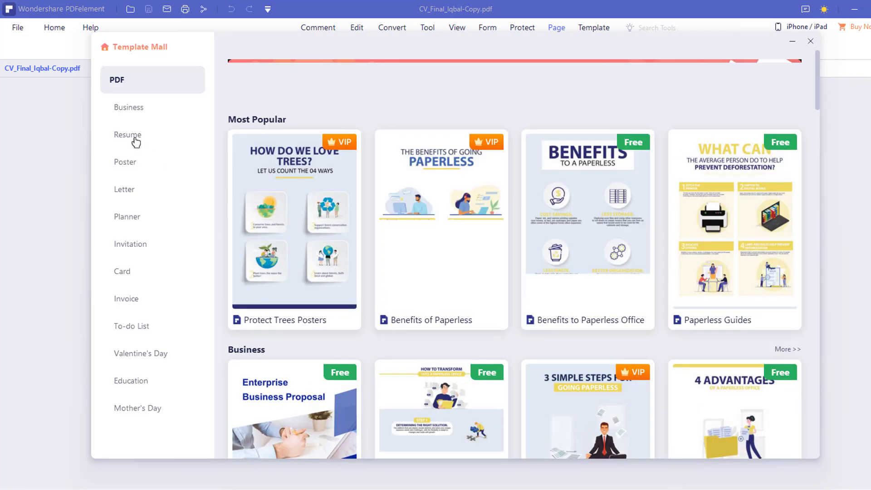
left_click(134, 138)
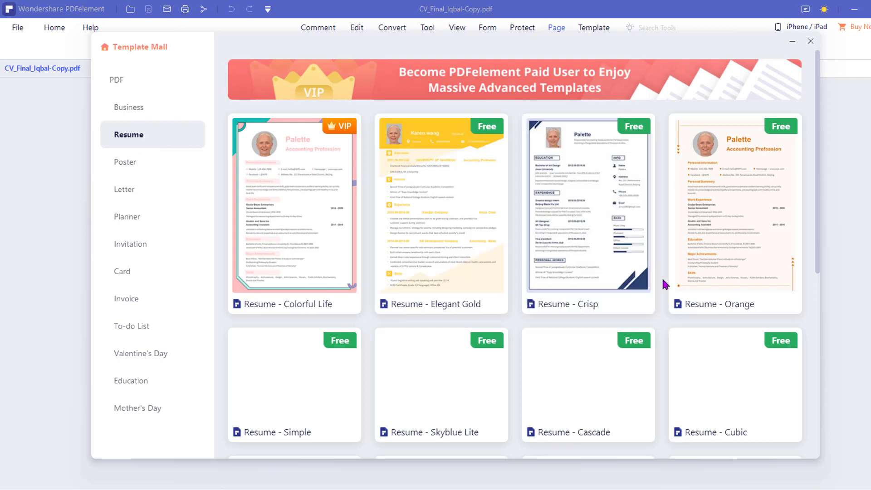
scroll(665, 283, "down", 2)
scroll(663, 280, "down", 3)
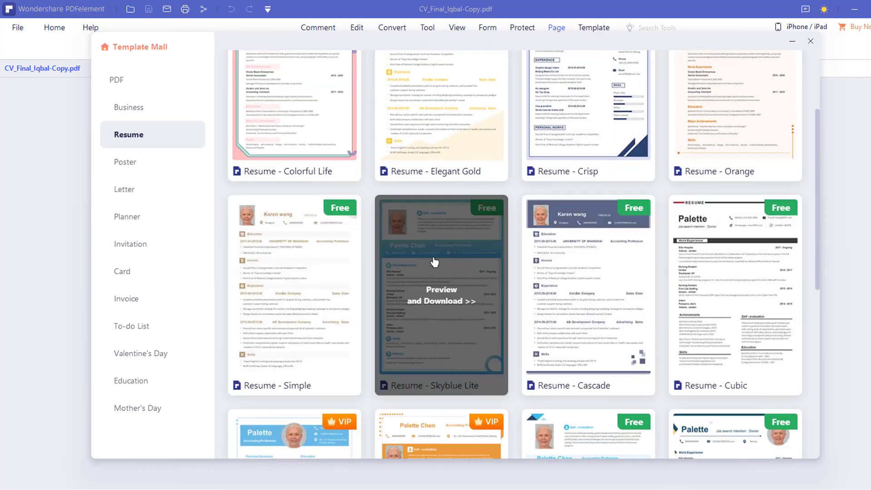
scroll(502, 295, "down", 6)
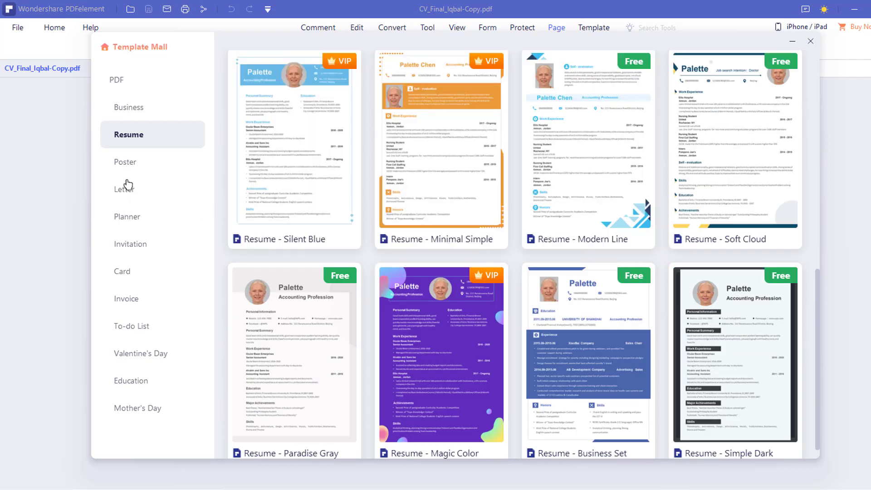
left_click(136, 164)
left_click(128, 188)
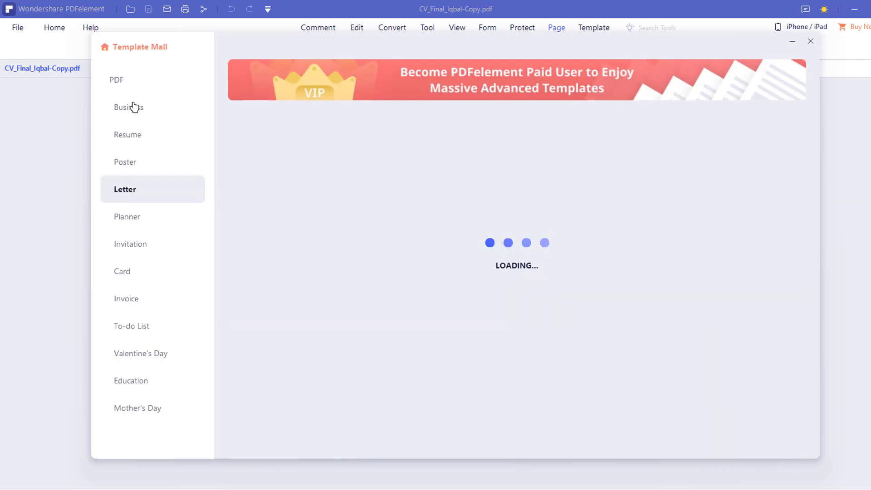
left_click(142, 275)
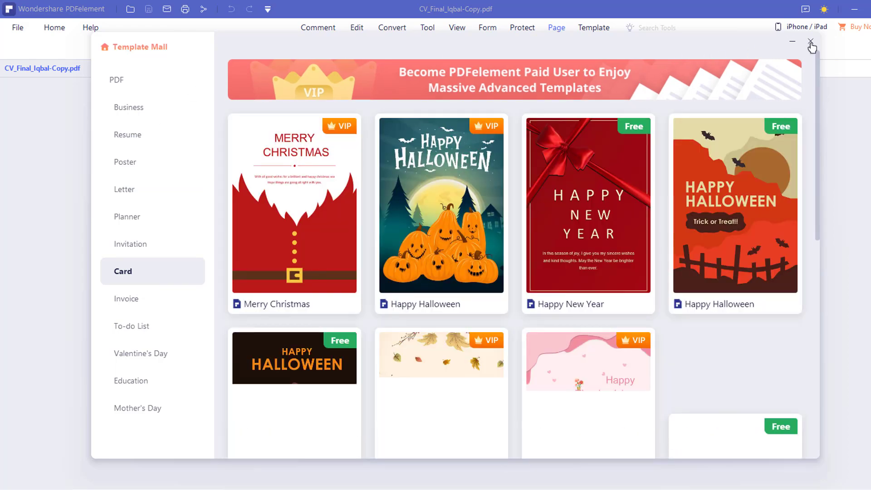
left_click(811, 42)
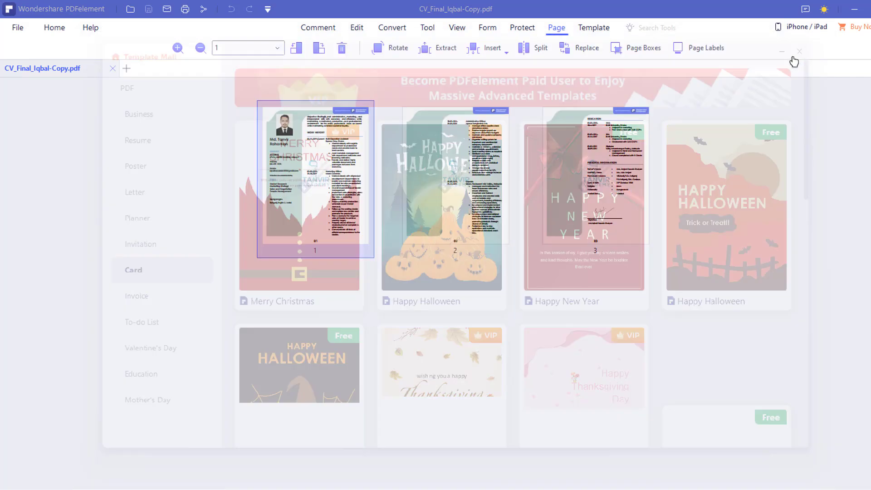